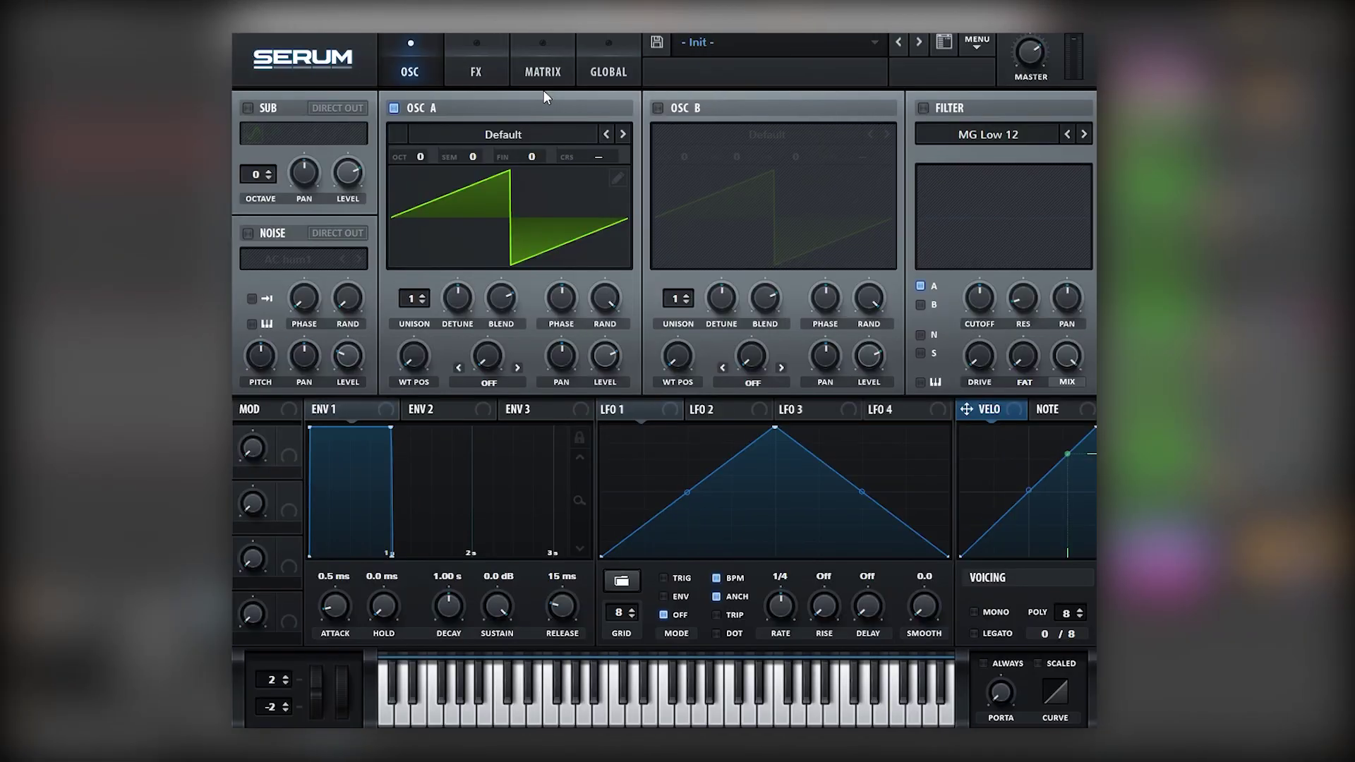
- Load the Analog wavetable Basic Shapes into oscillator A
click(472, 138)
mouse_move(452, 172)
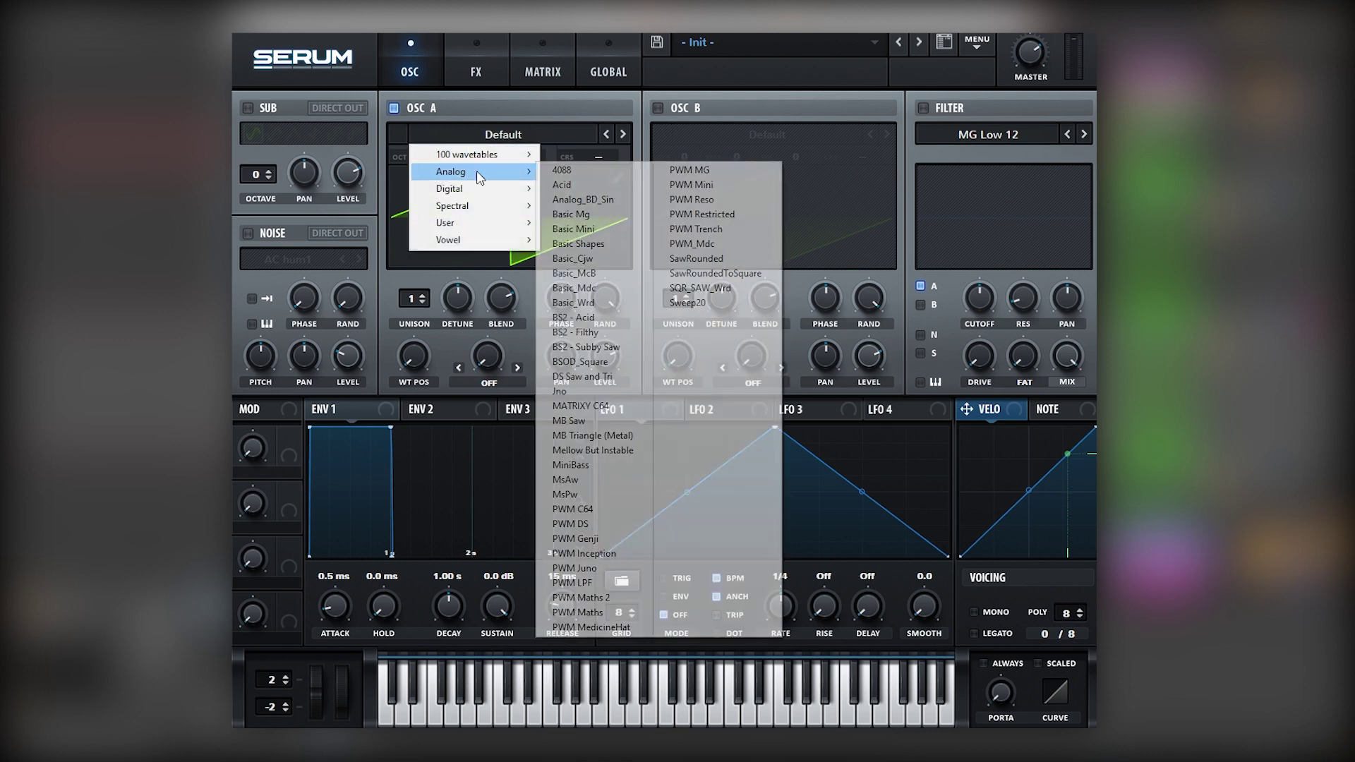
click(699, 237)
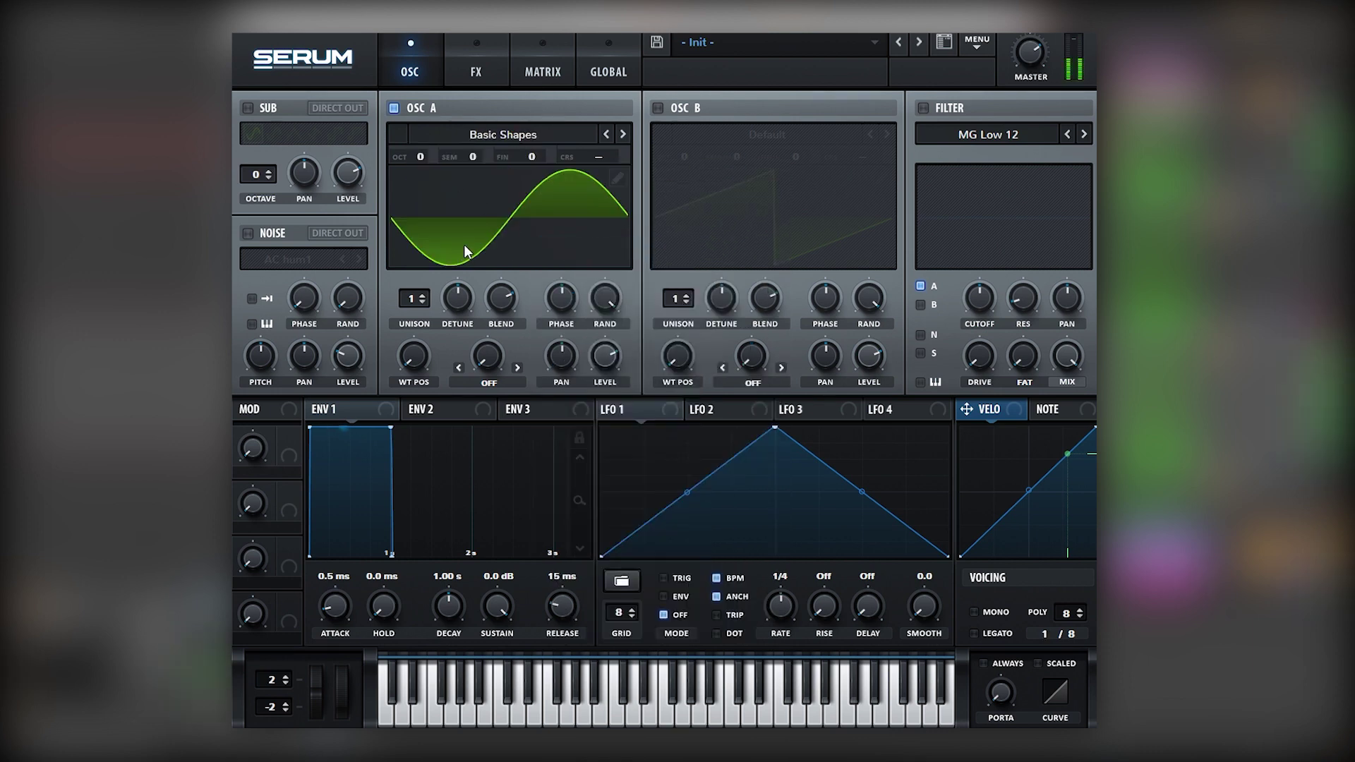
- Enable oscillator B and load the Analog wavetable Basic Shapes into it
click(682, 109)
click(704, 138)
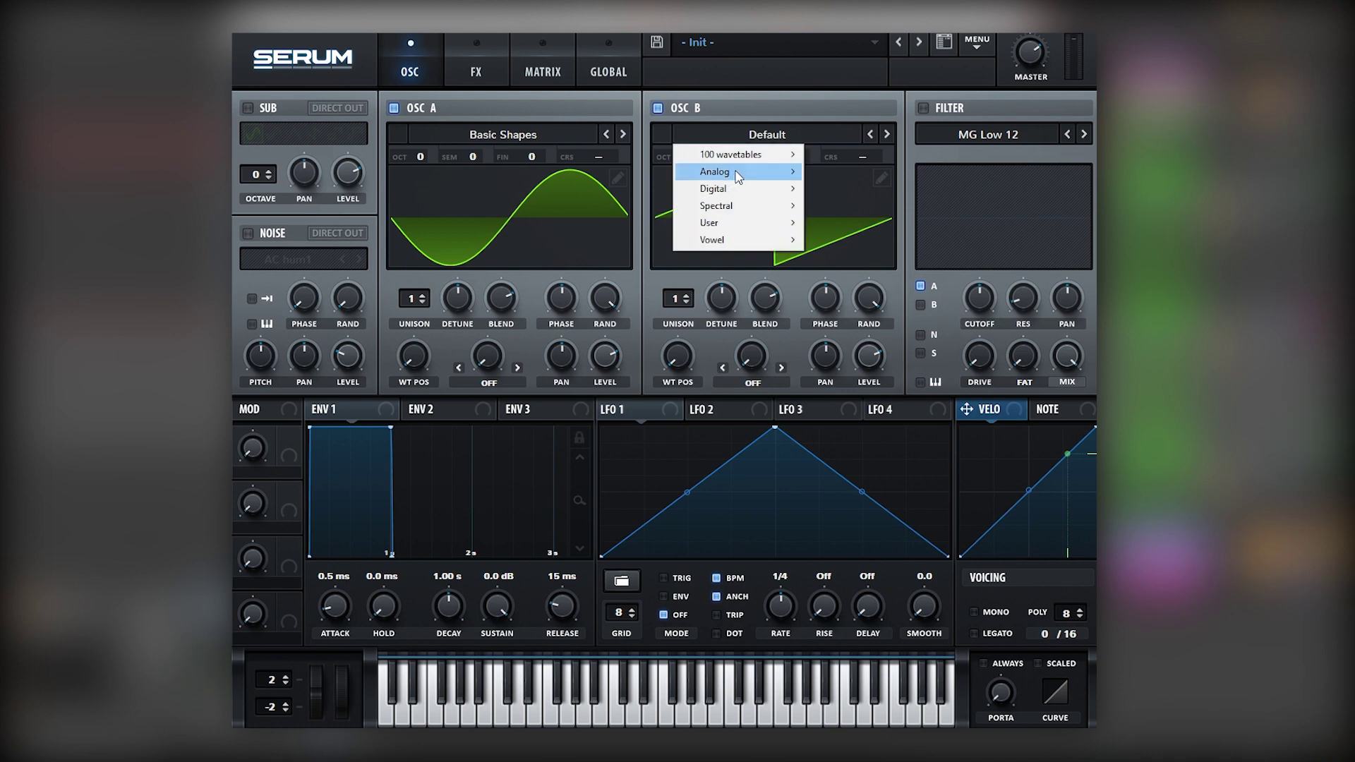
mouse_move(738, 175)
click(818, 245)
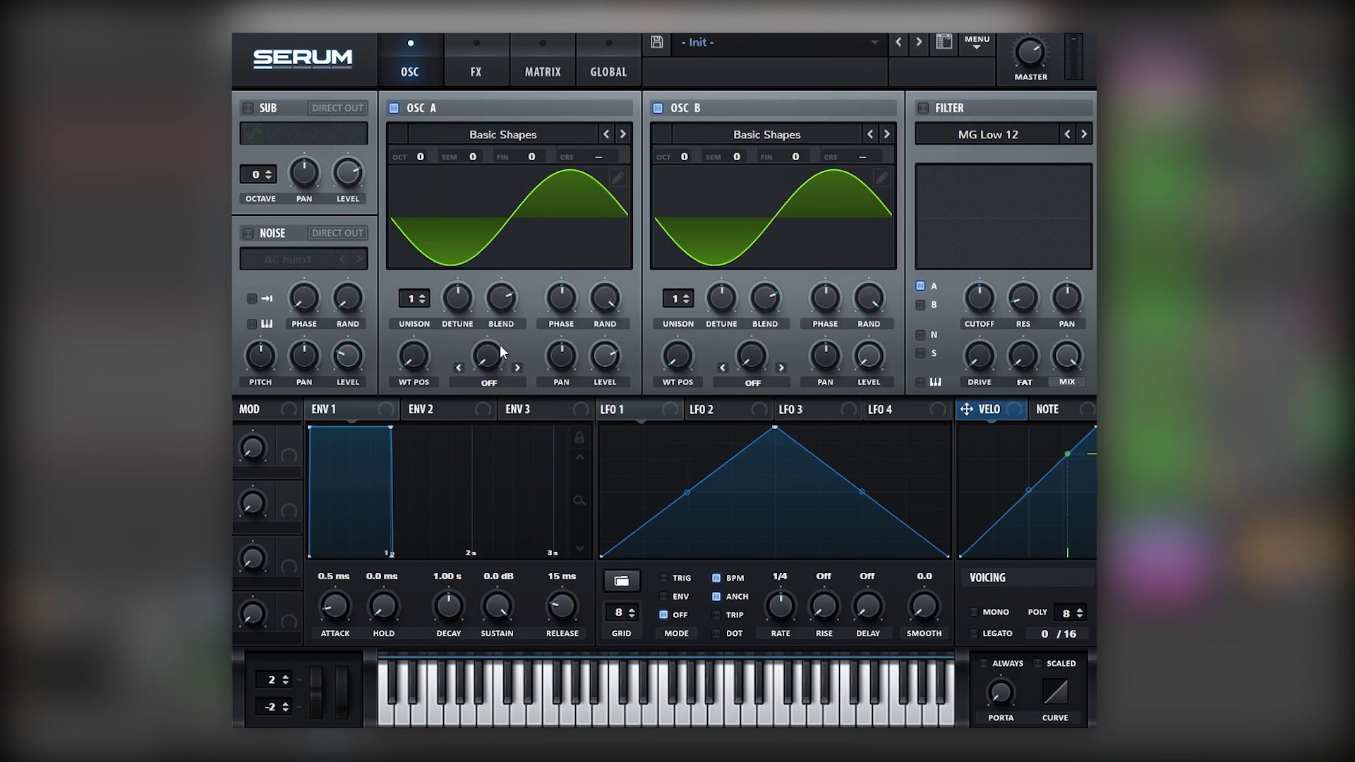
- Set oscillator A's warp mode to FM (From B), raise its amount to about halfway, and set oscillator B's octave to +2
click(494, 382)
click(508, 705)
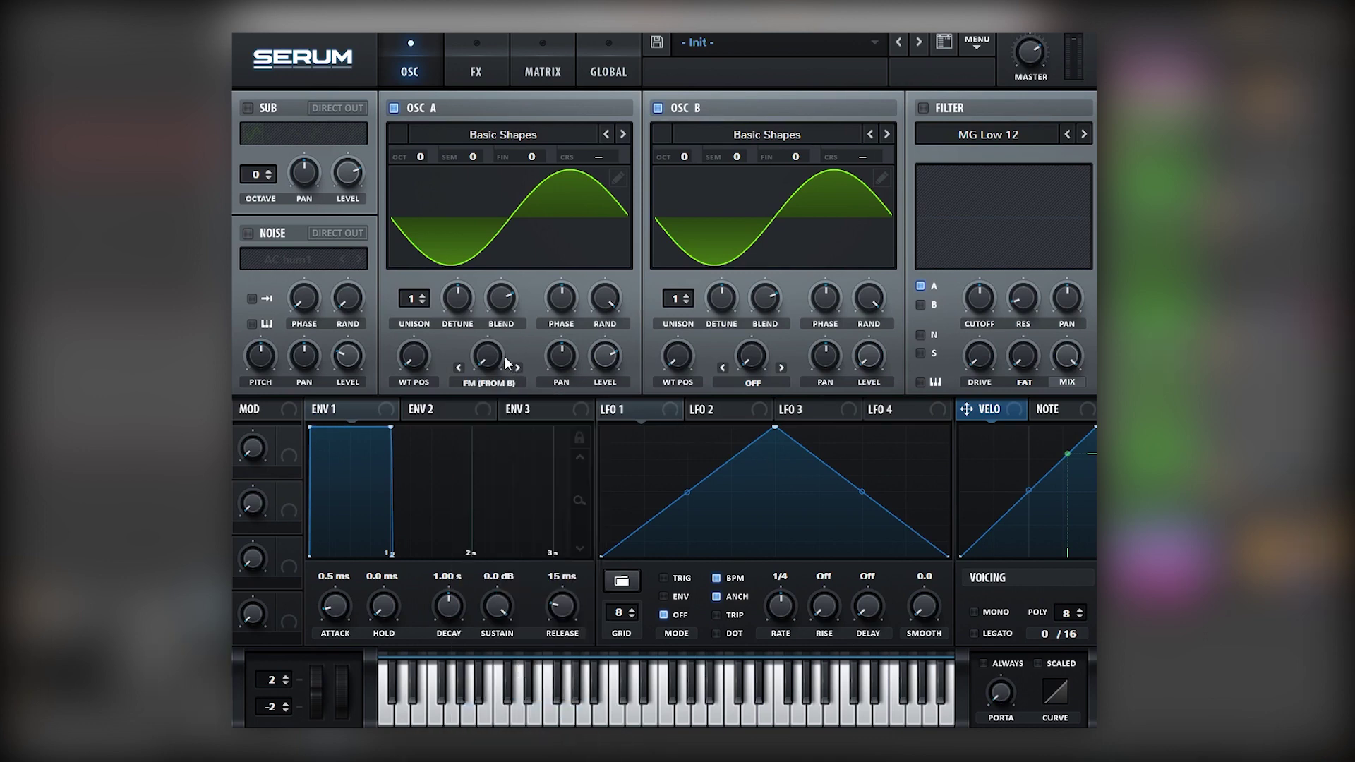
drag(507, 364, 510, 297)
drag(678, 157, 685, 113)
- Enable the sub and noise oscillators, choose the BrightWhite analog noise, and lower the noise level
click(271, 111)
click(281, 235)
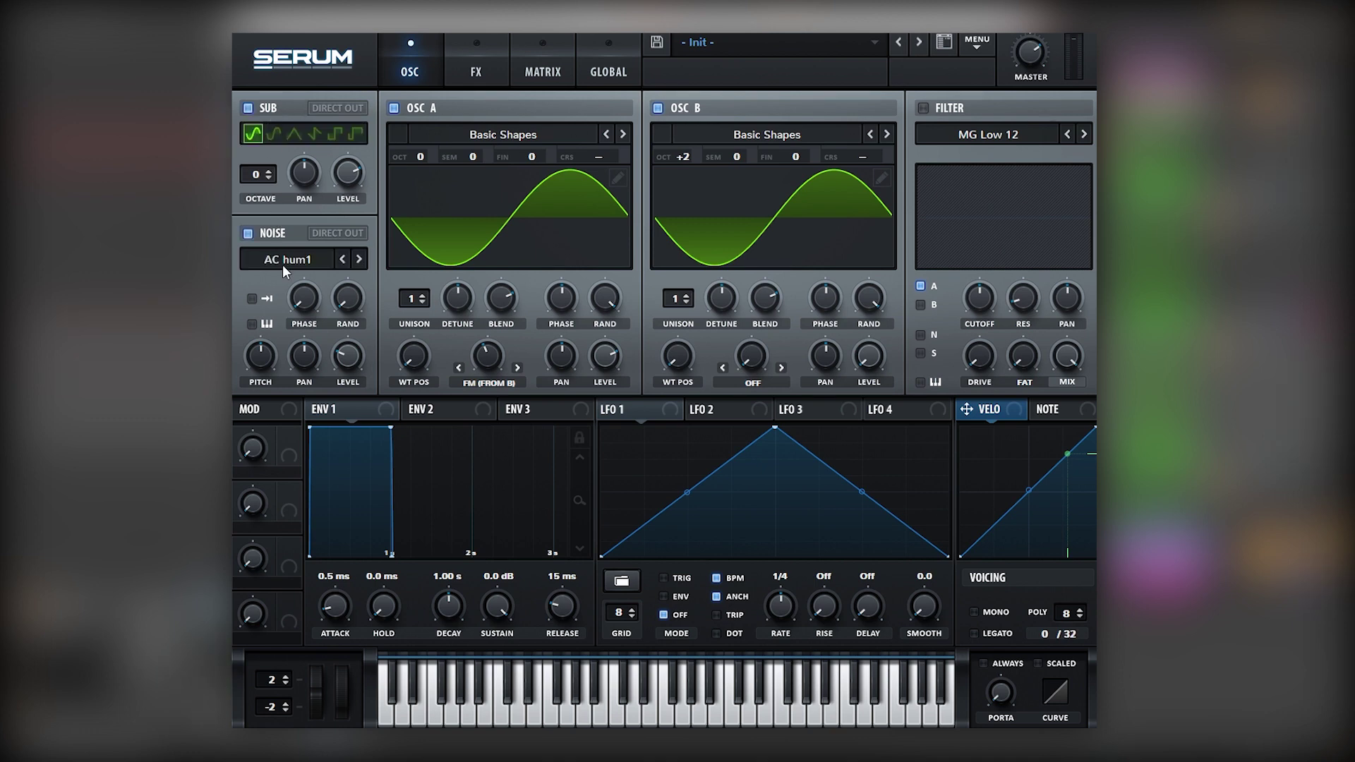
click(282, 260)
mouse_move(287, 281)
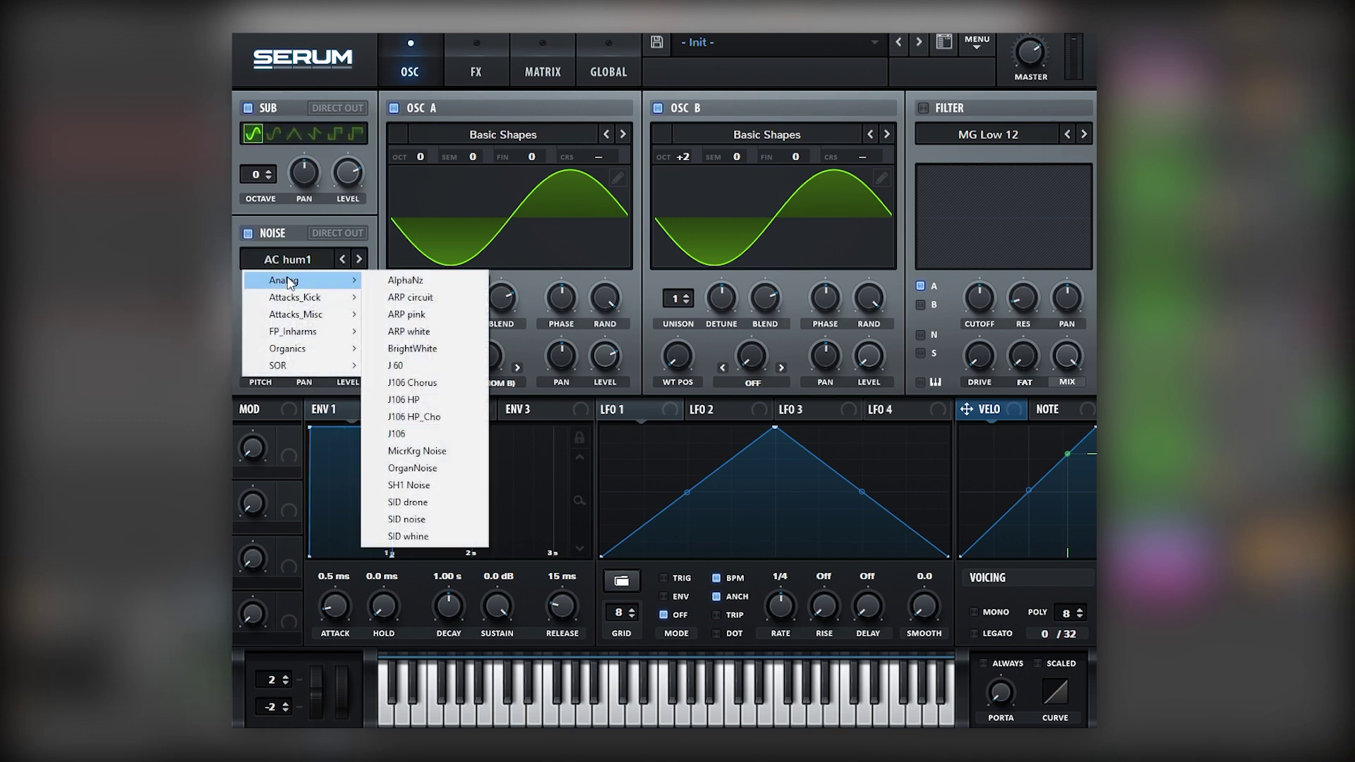
click(412, 348)
drag(348, 357, 347, 397)
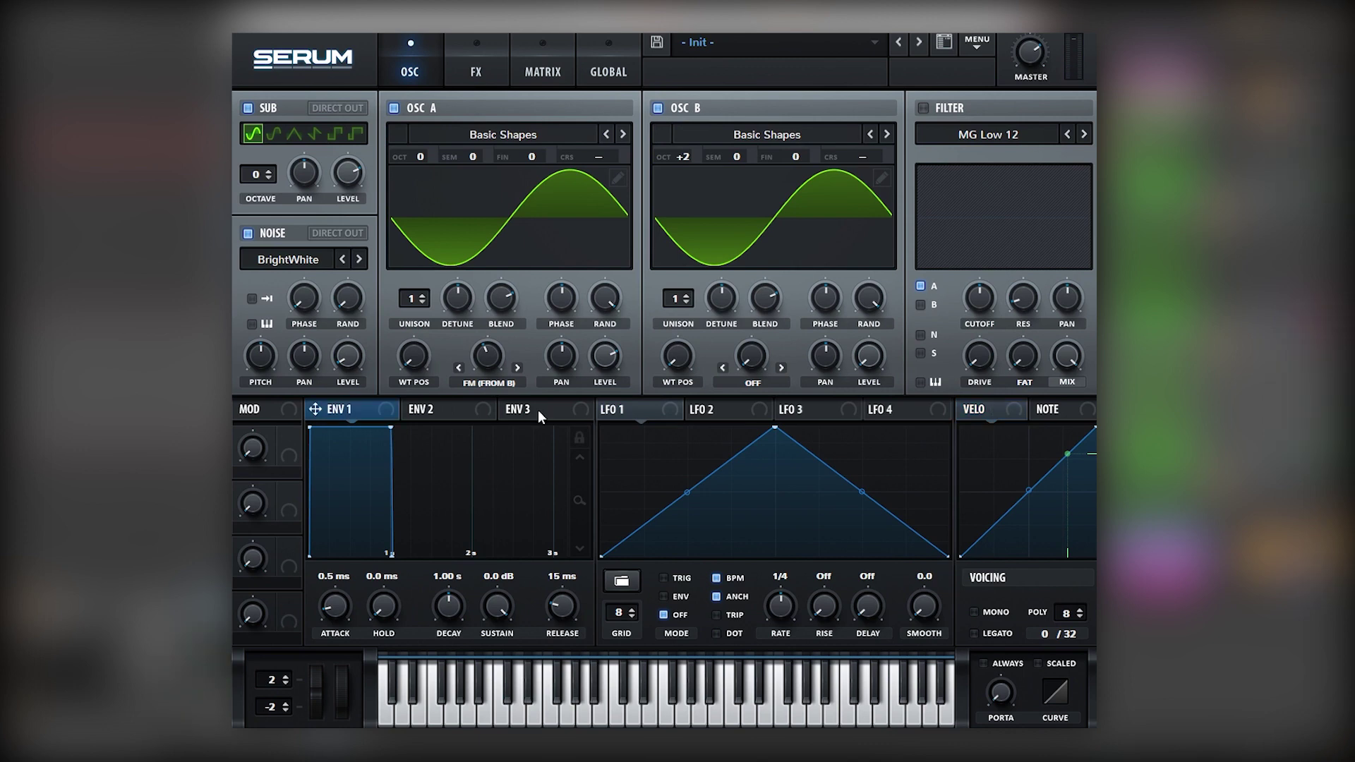
- Route Env 2 to the global master tuning in the modulation matrix with a small positive amount
click(561, 65)
click(282, 128)
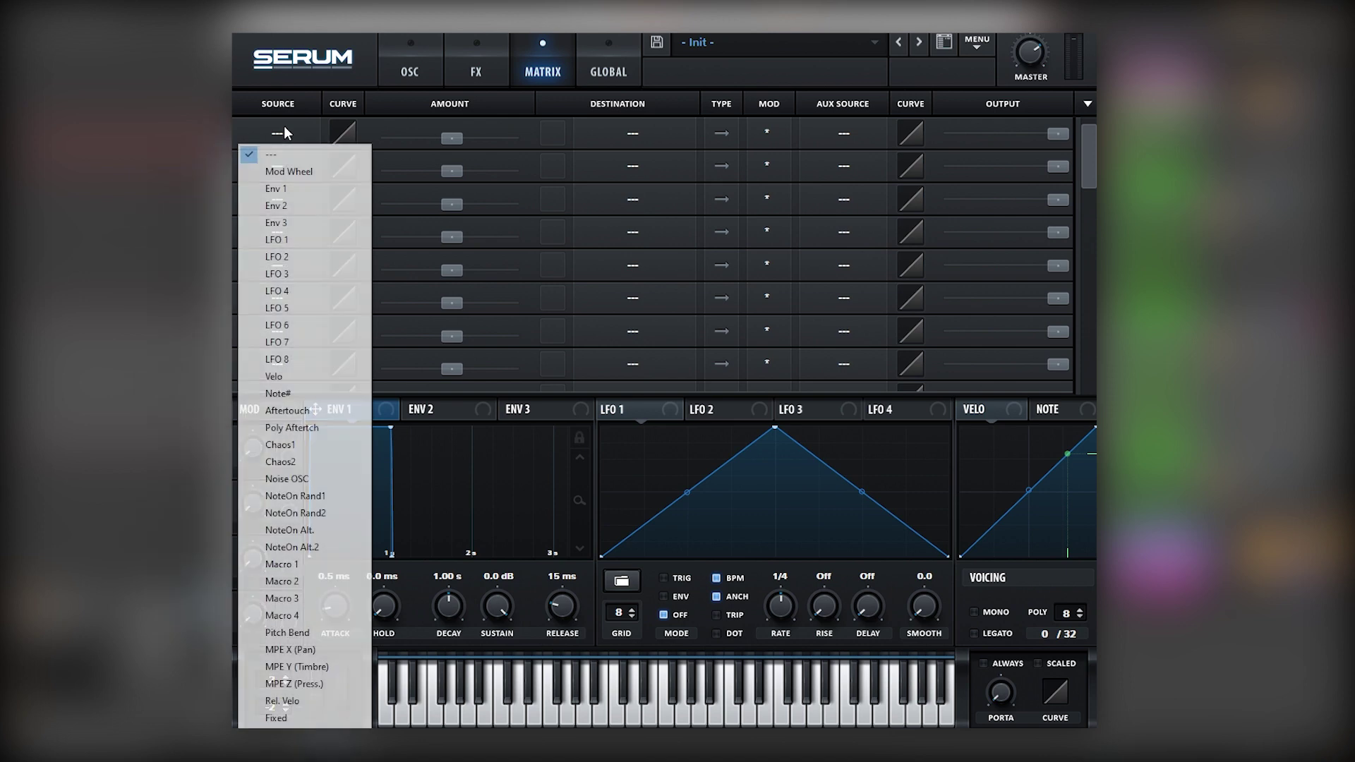
click(310, 205)
click(608, 133)
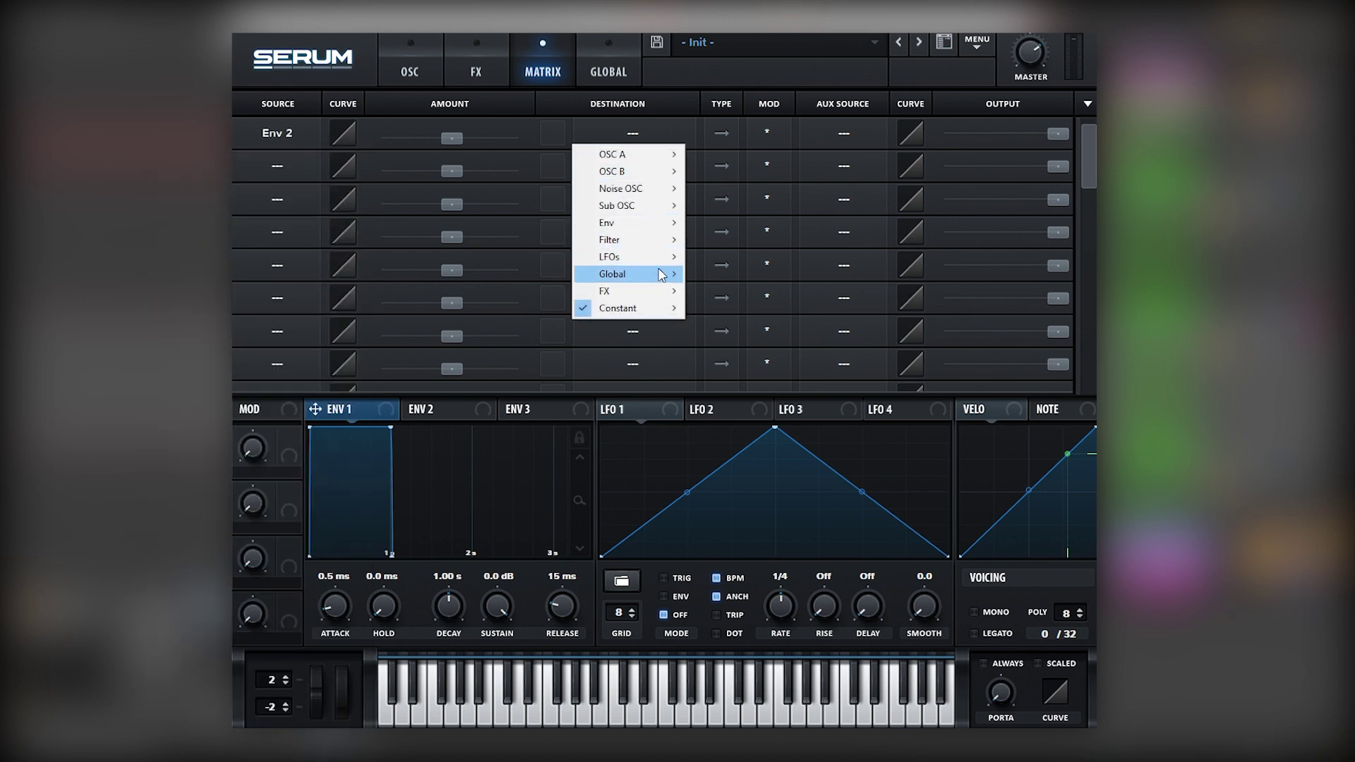
mouse_move(662, 275)
click(713, 291)
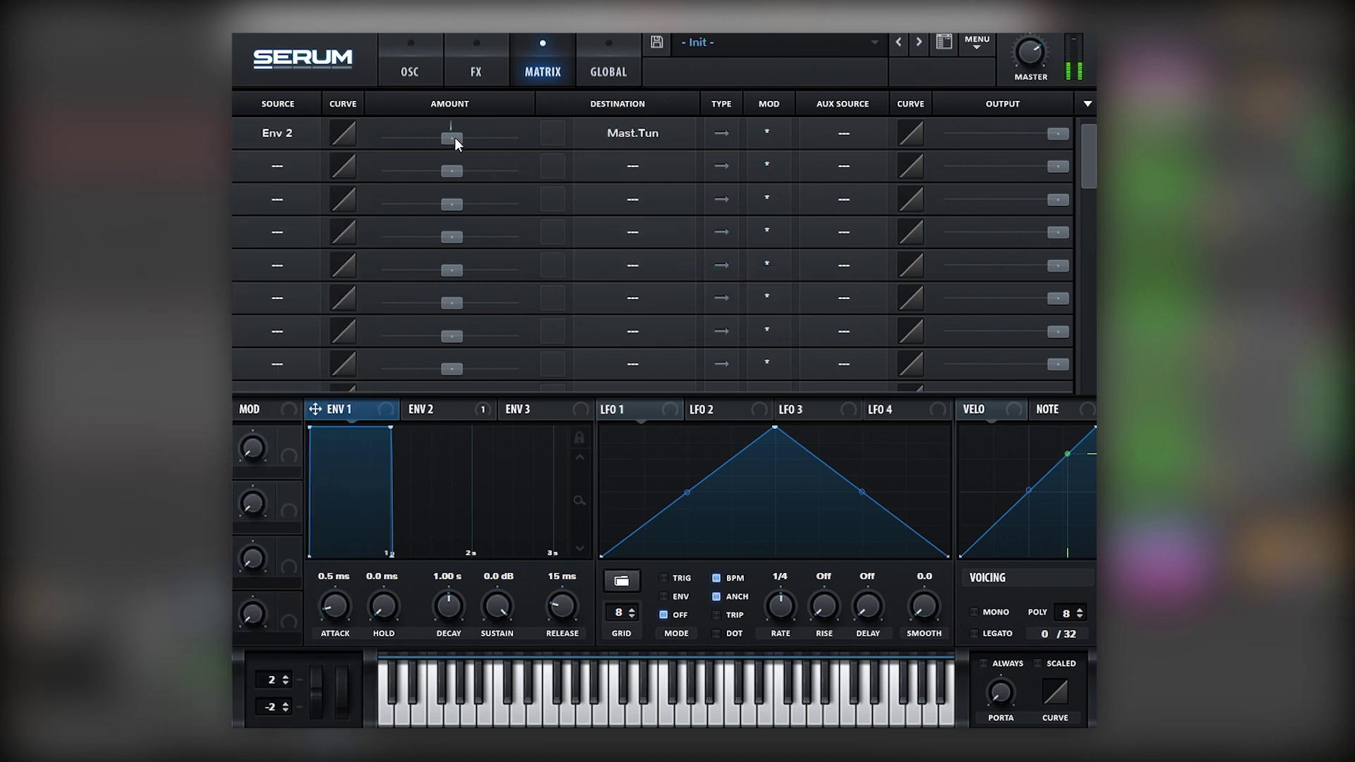
drag(454, 137, 473, 137)
- Shape Env 2 as a short pluck with 0% sustain and a 65 ms decay
click(463, 413)
drag(498, 606, 439, 642)
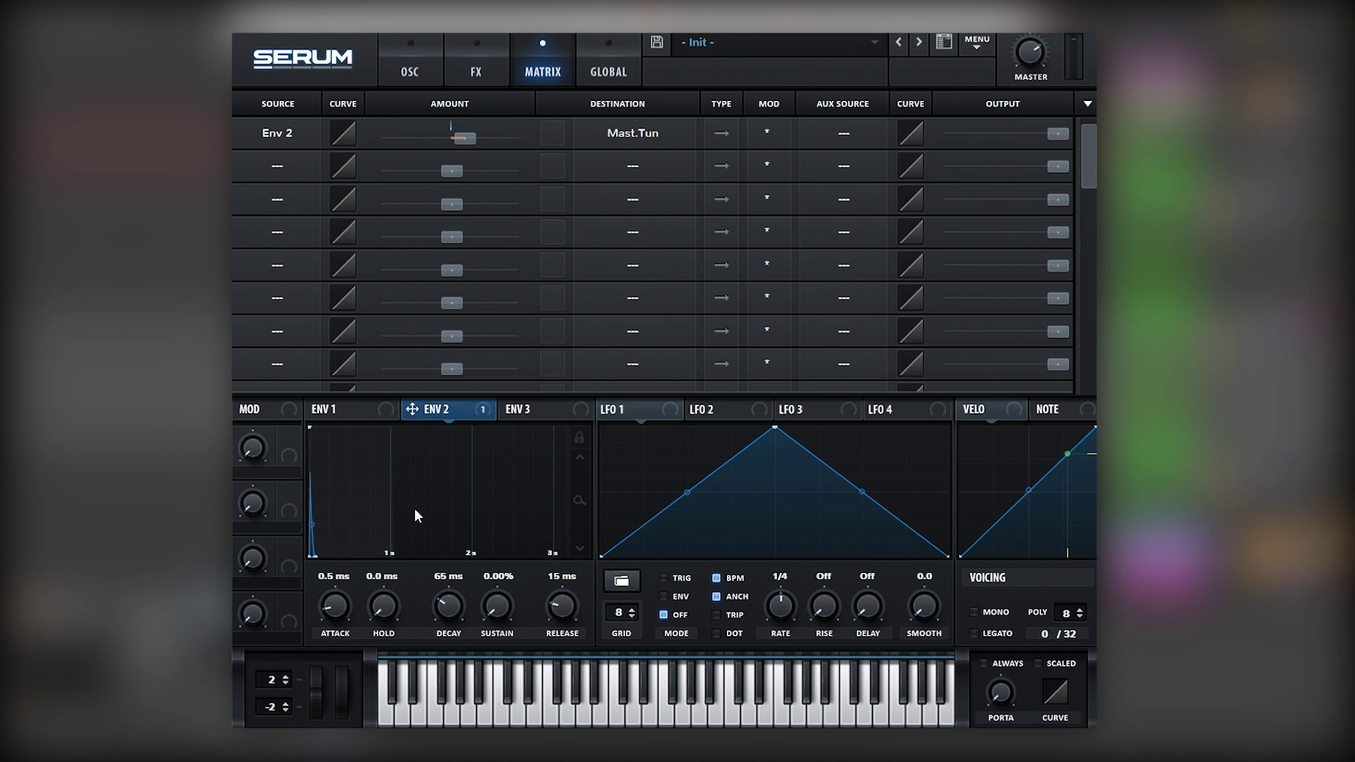
click(428, 71)
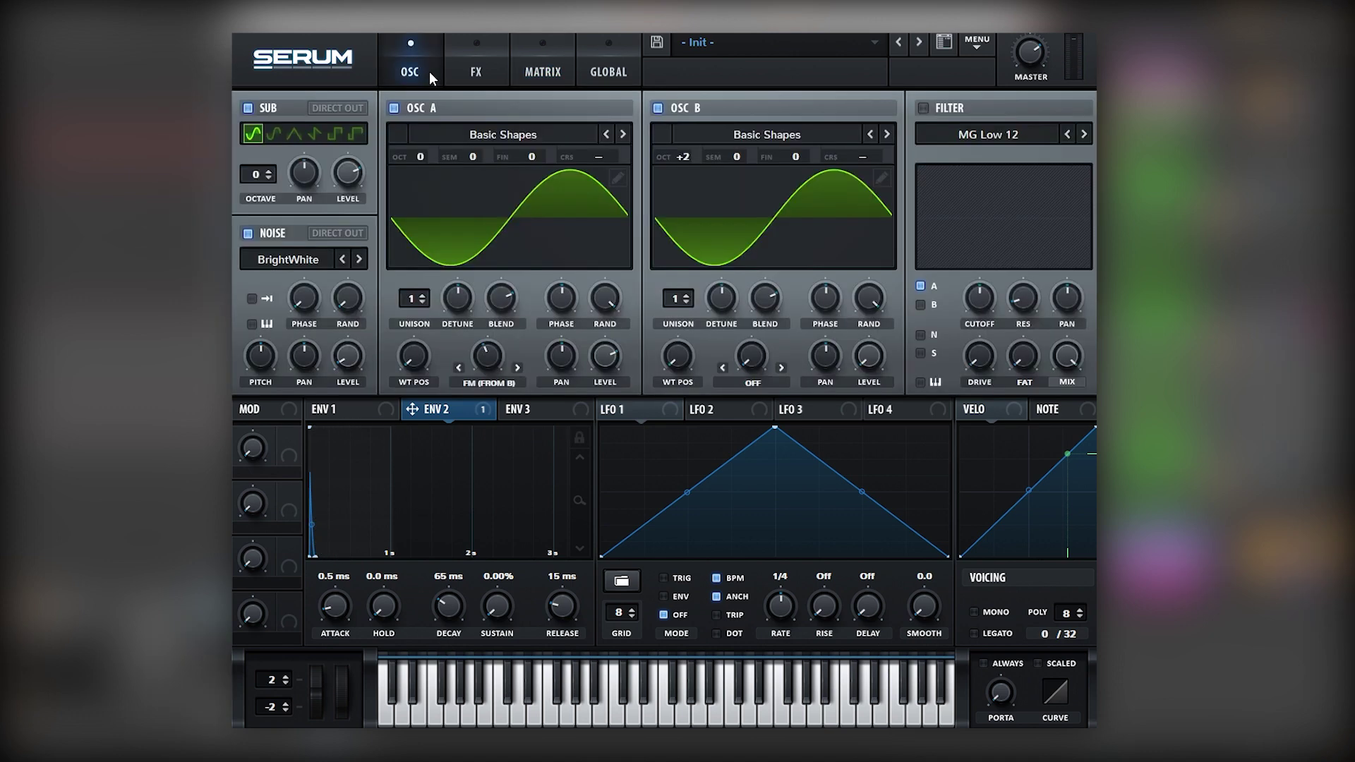
- Enable the Tube distortion effect, move it to the start of the effects chain, and raise its drive
click(473, 58)
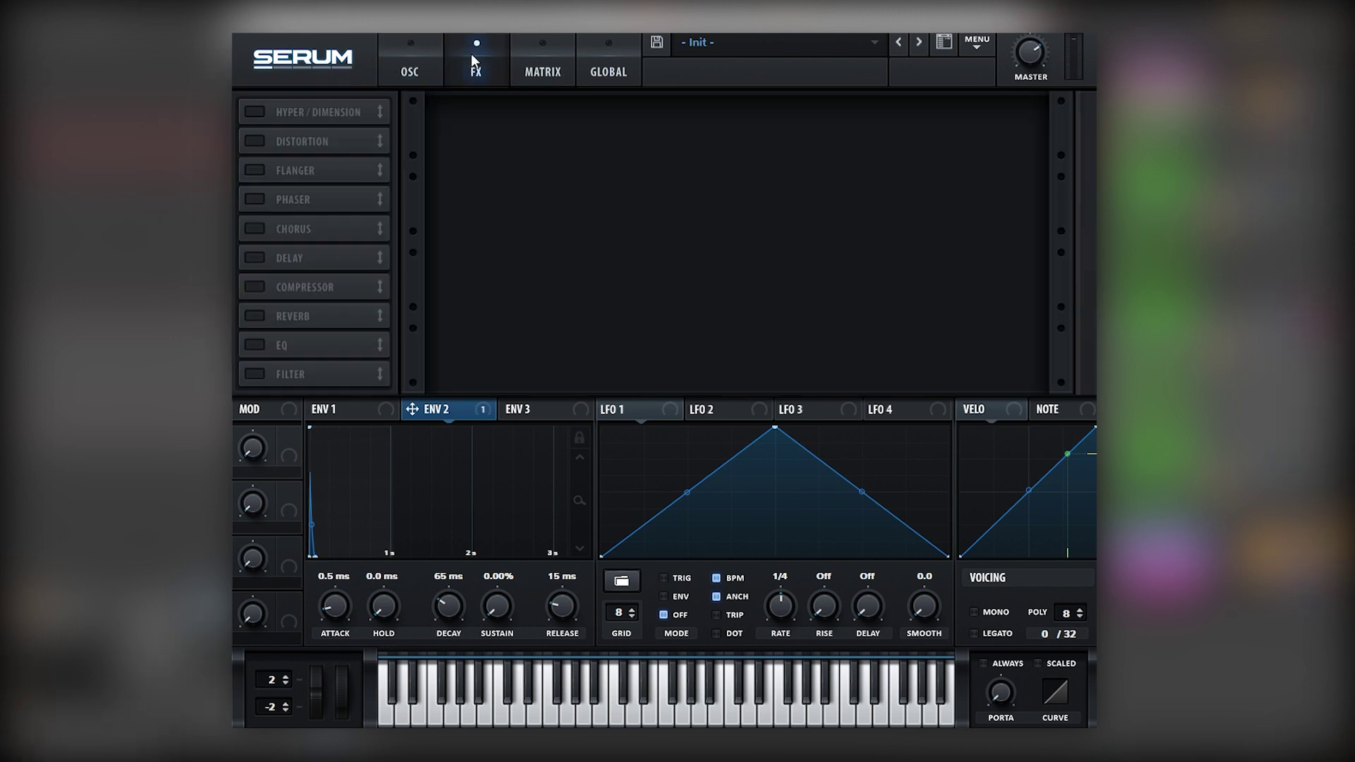
click(256, 141)
drag(307, 139, 315, 102)
drag(886, 113, 911, 78)
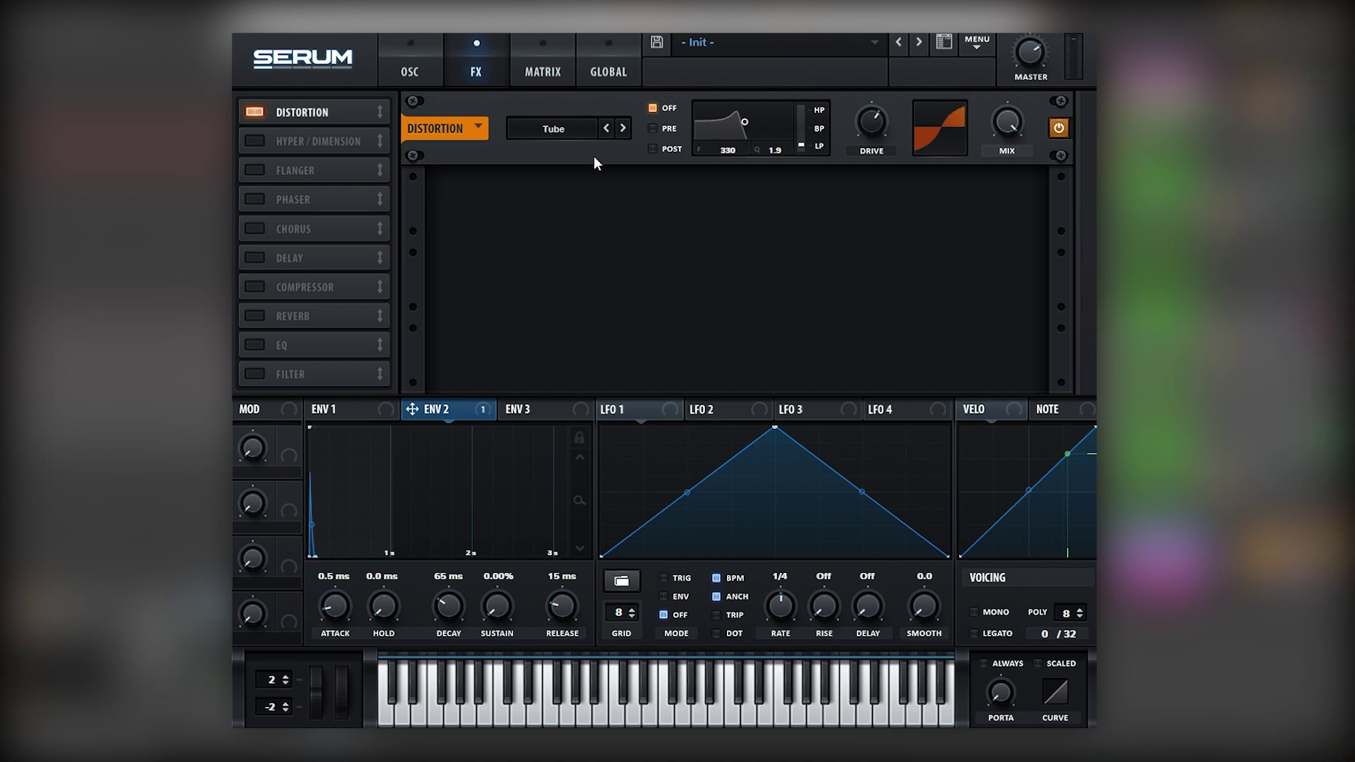
- Adjust oscillator B's phase randomness and oscillator A's start phase
click(432, 68)
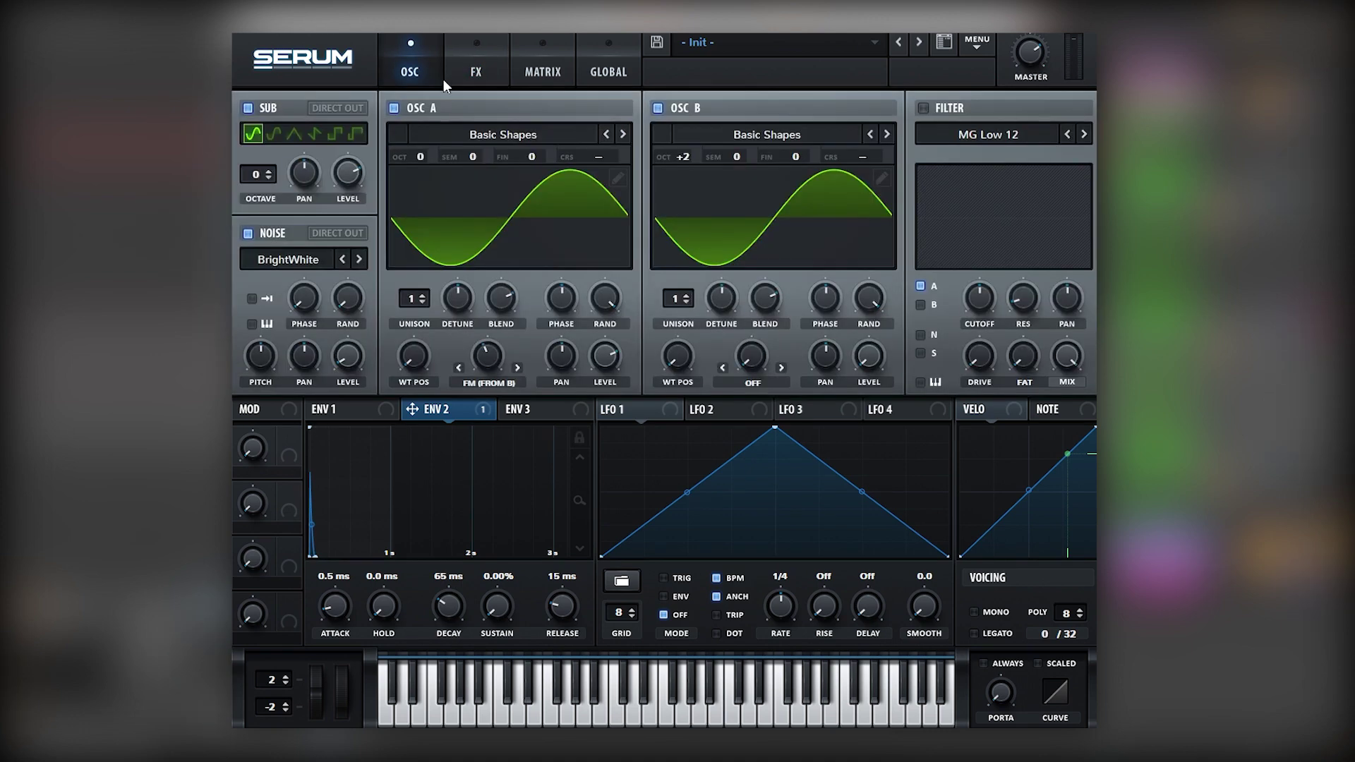
click(880, 301)
mouse_move(562, 299)
mouse_down()
mouse_move(585, 251)
mouse_move(545, 365)
mouse_move(582, 299)
mouse_up()
- Add a filter effect directly after the distortion, set its type to Band 12, and lower its cutoff
click(478, 72)
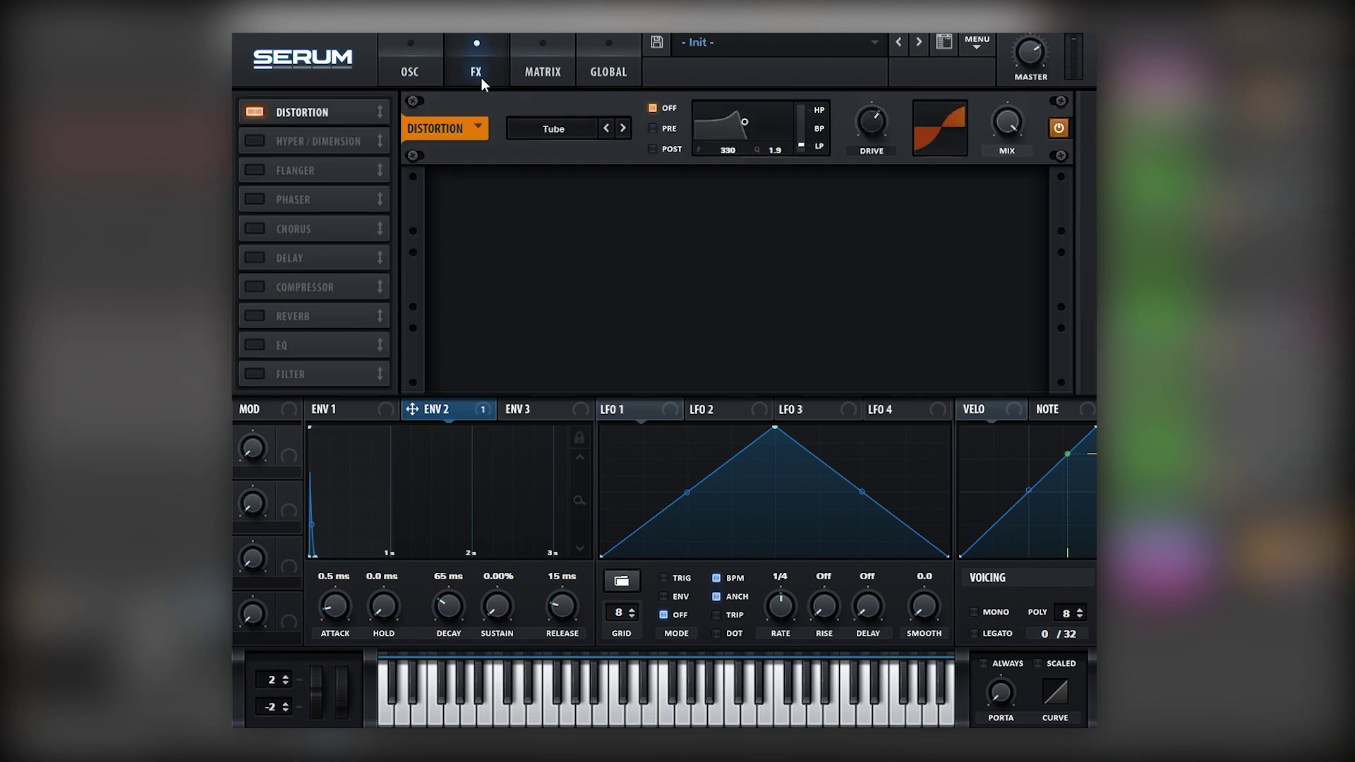
click(281, 373)
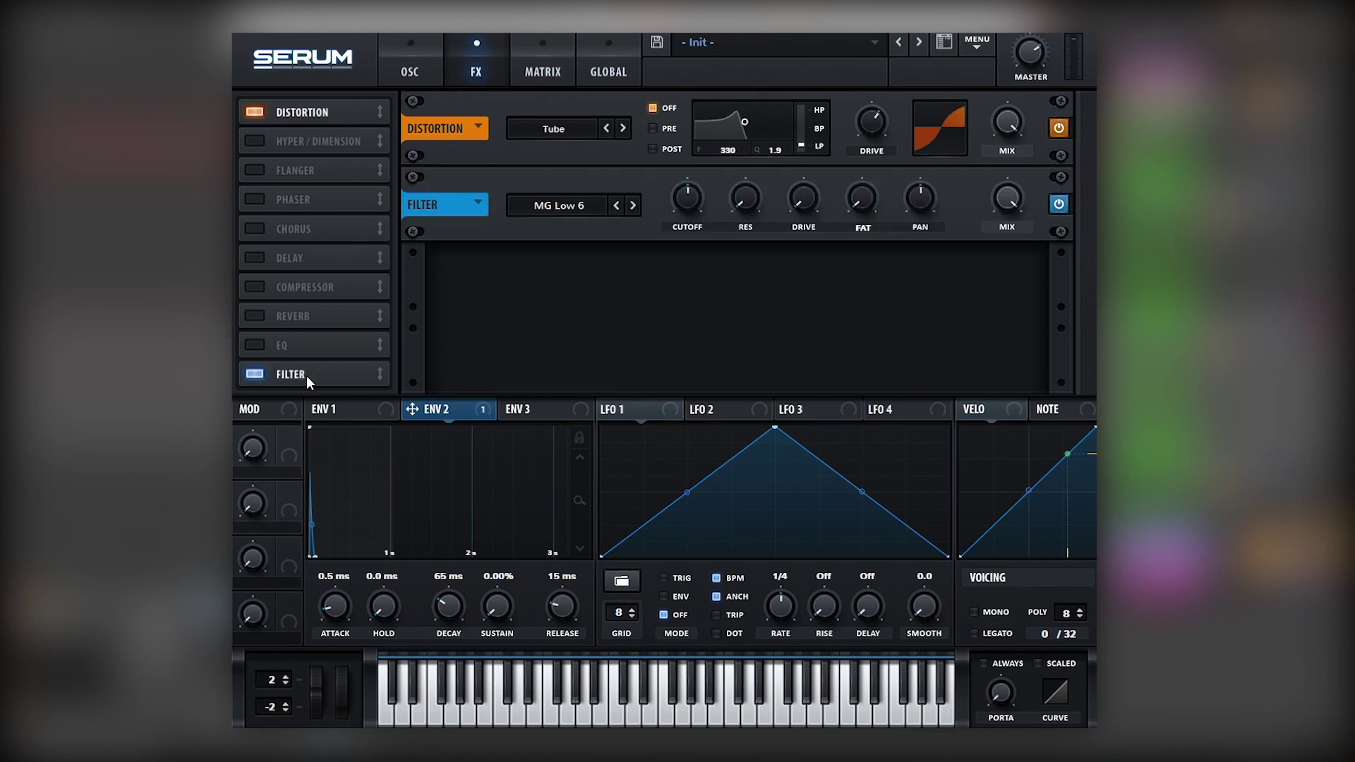
drag(307, 375, 318, 147)
click(559, 205)
mouse_move(565, 226)
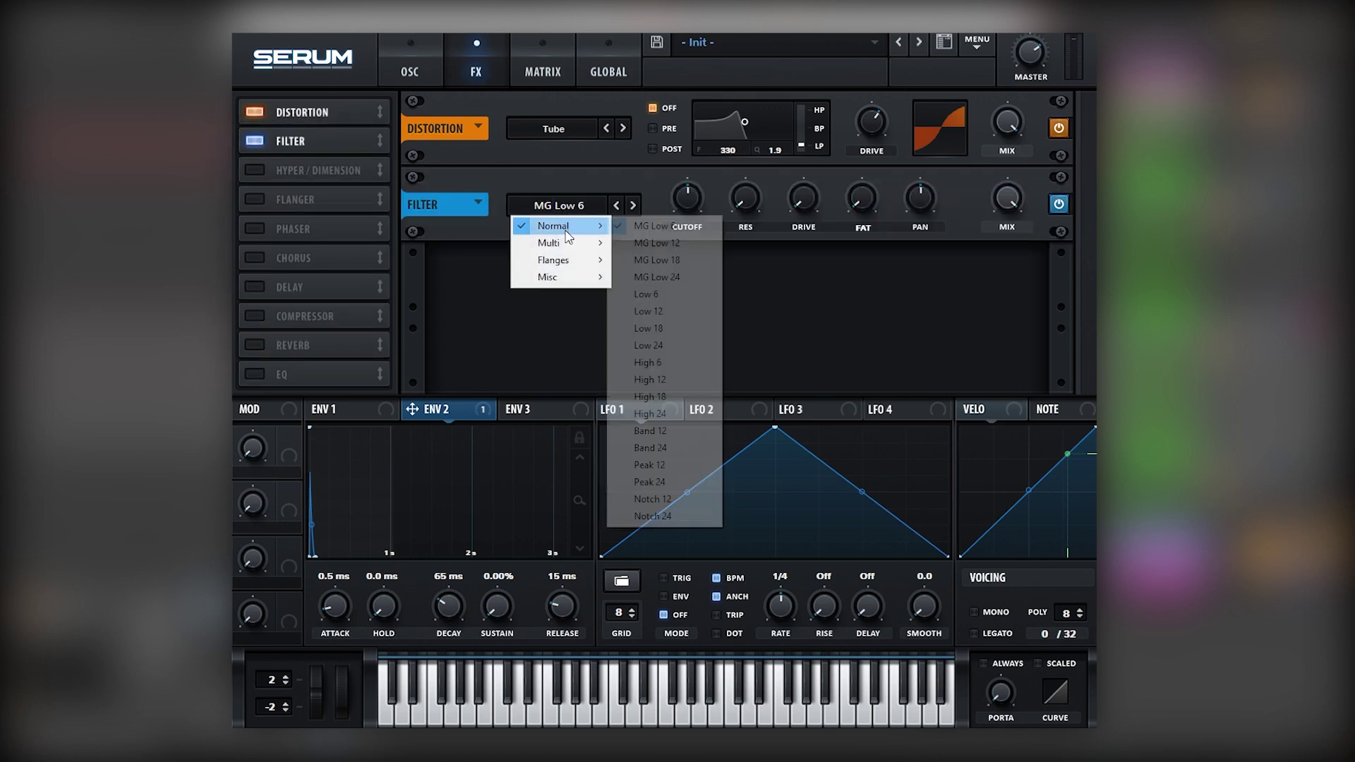
click(658, 432)
drag(691, 200, 669, 221)
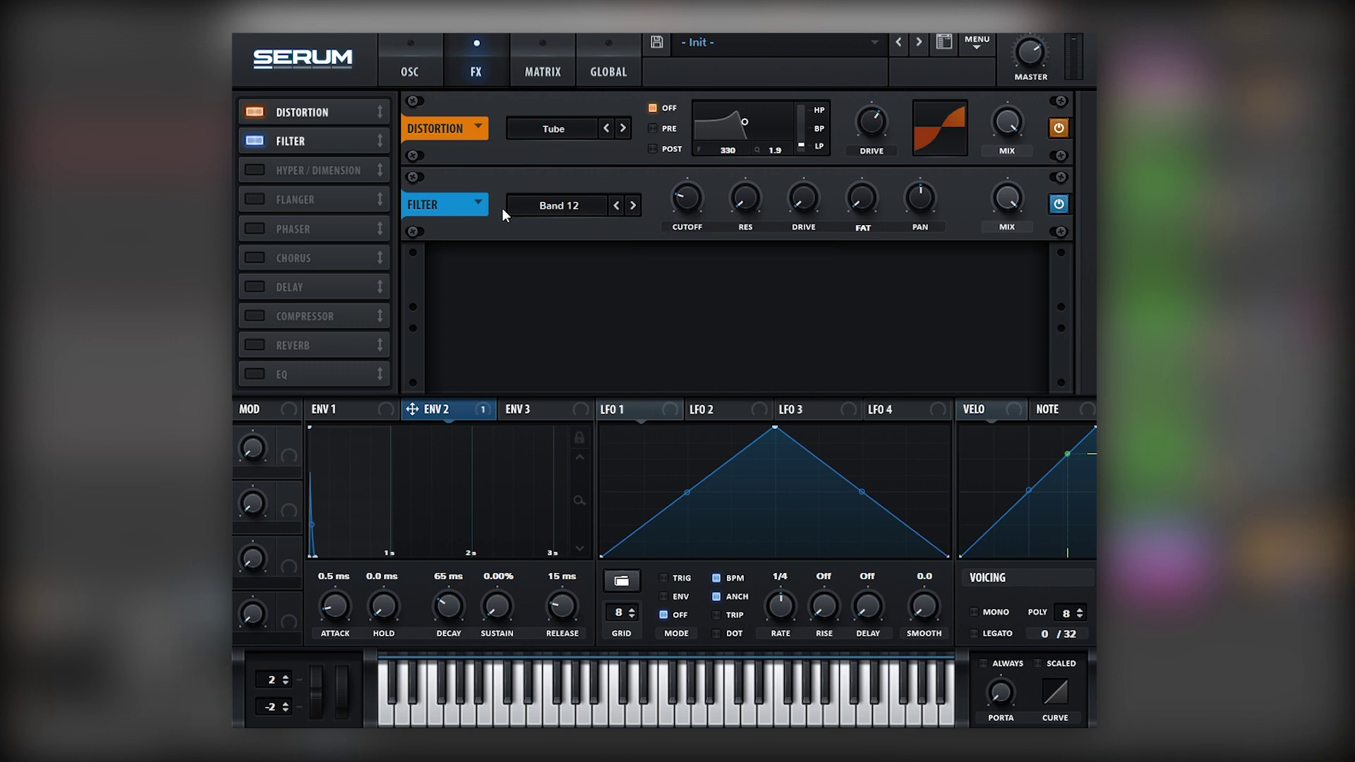
- Enable the chorus directly after the filter, and raise the filter effect's cutoff to 471 Hz
click(255, 258)
drag(255, 258, 312, 164)
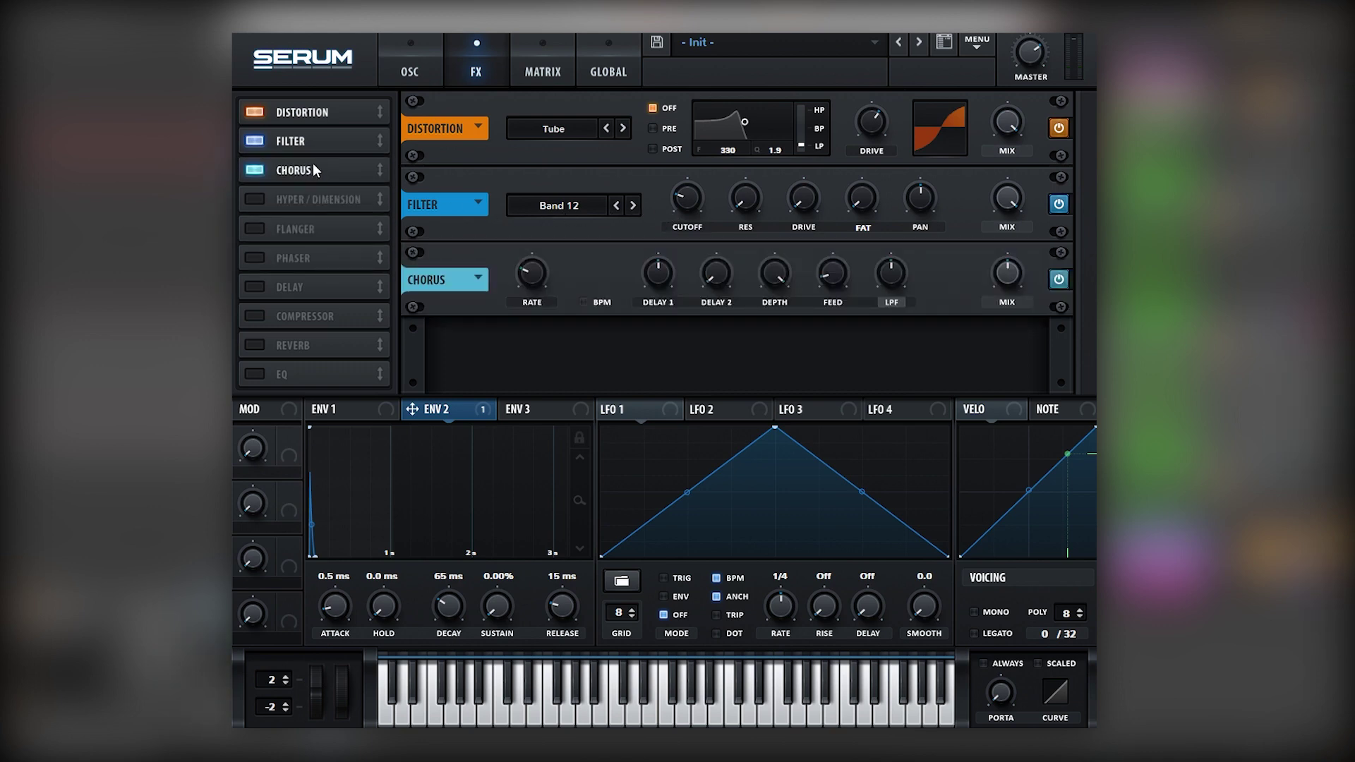
drag(686, 201, 714, 171)
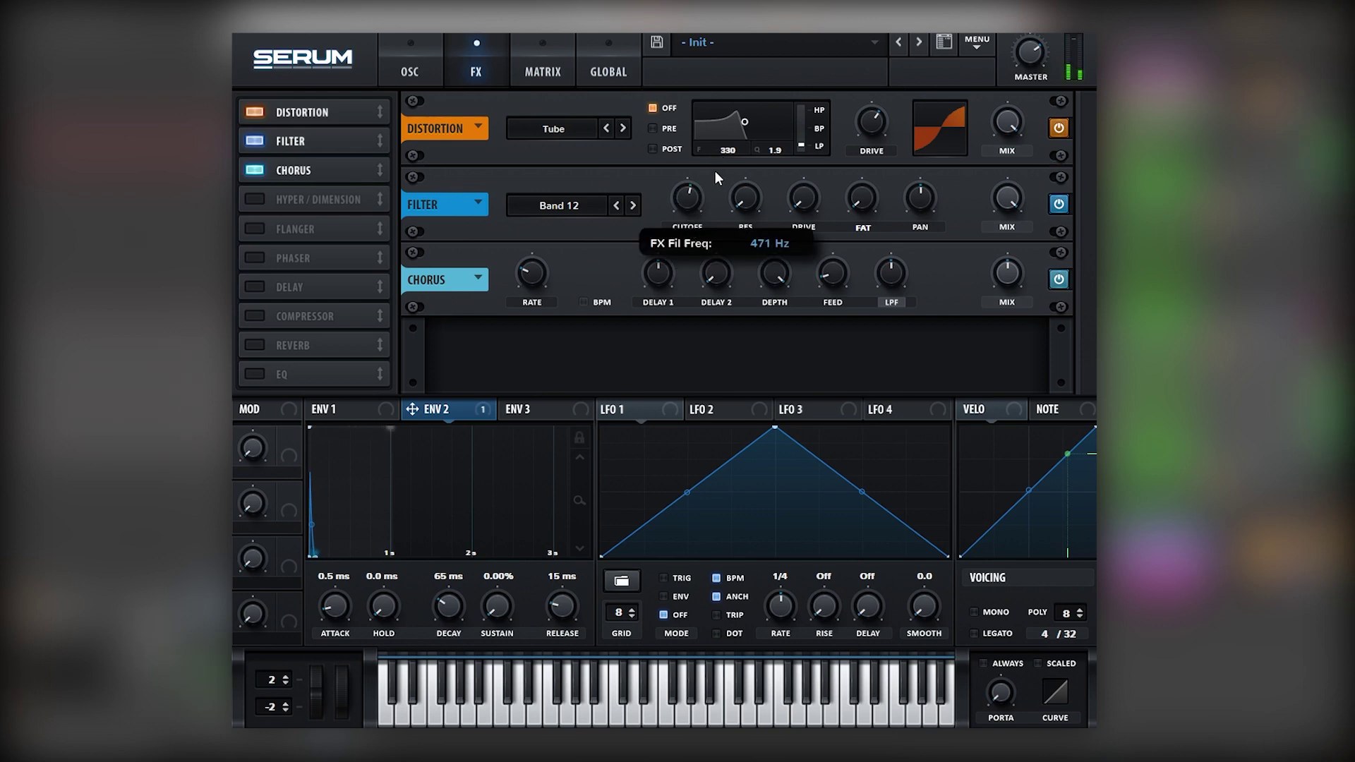
- Enable the compressor in multiband mode, raise its gain, and sweep the filter effect's cutoff to test the sound
click(254, 316)
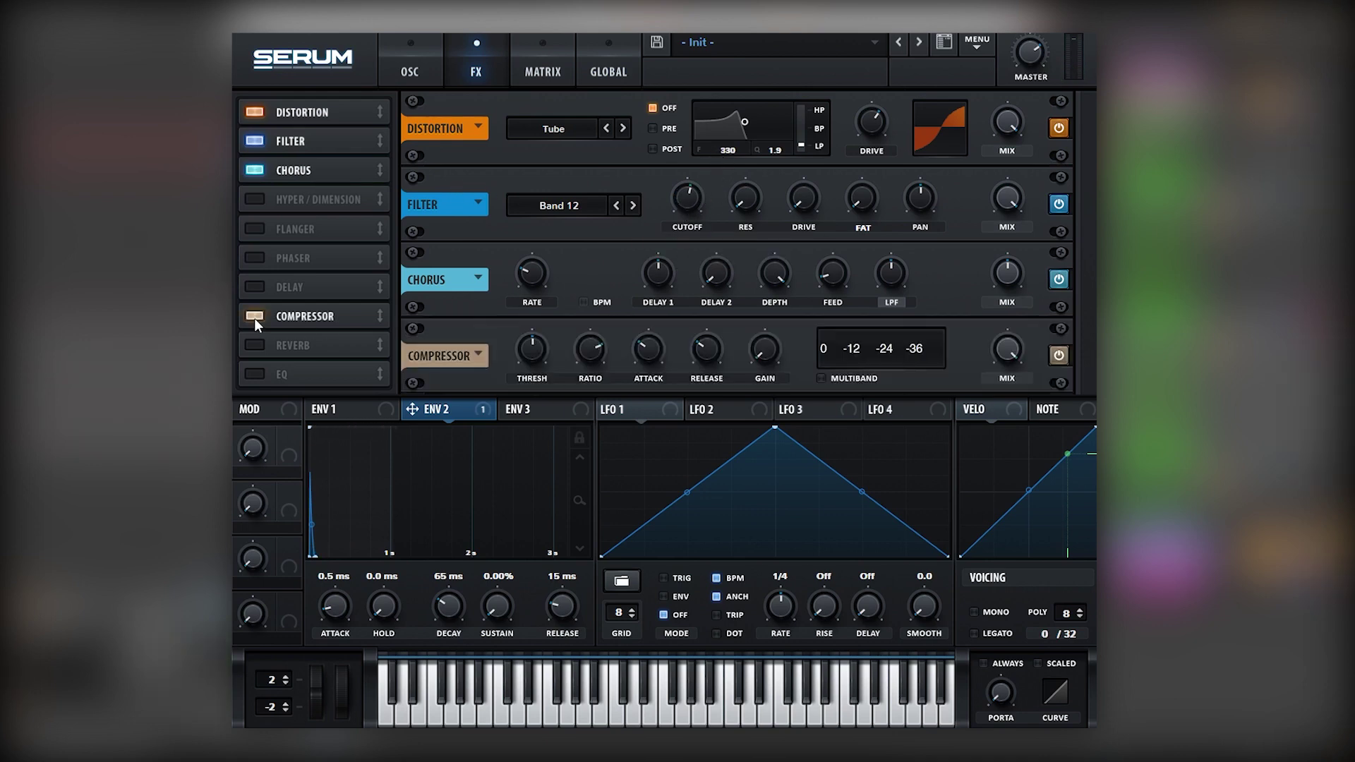
click(829, 377)
drag(774, 356, 731, 291)
mouse_move(684, 196)
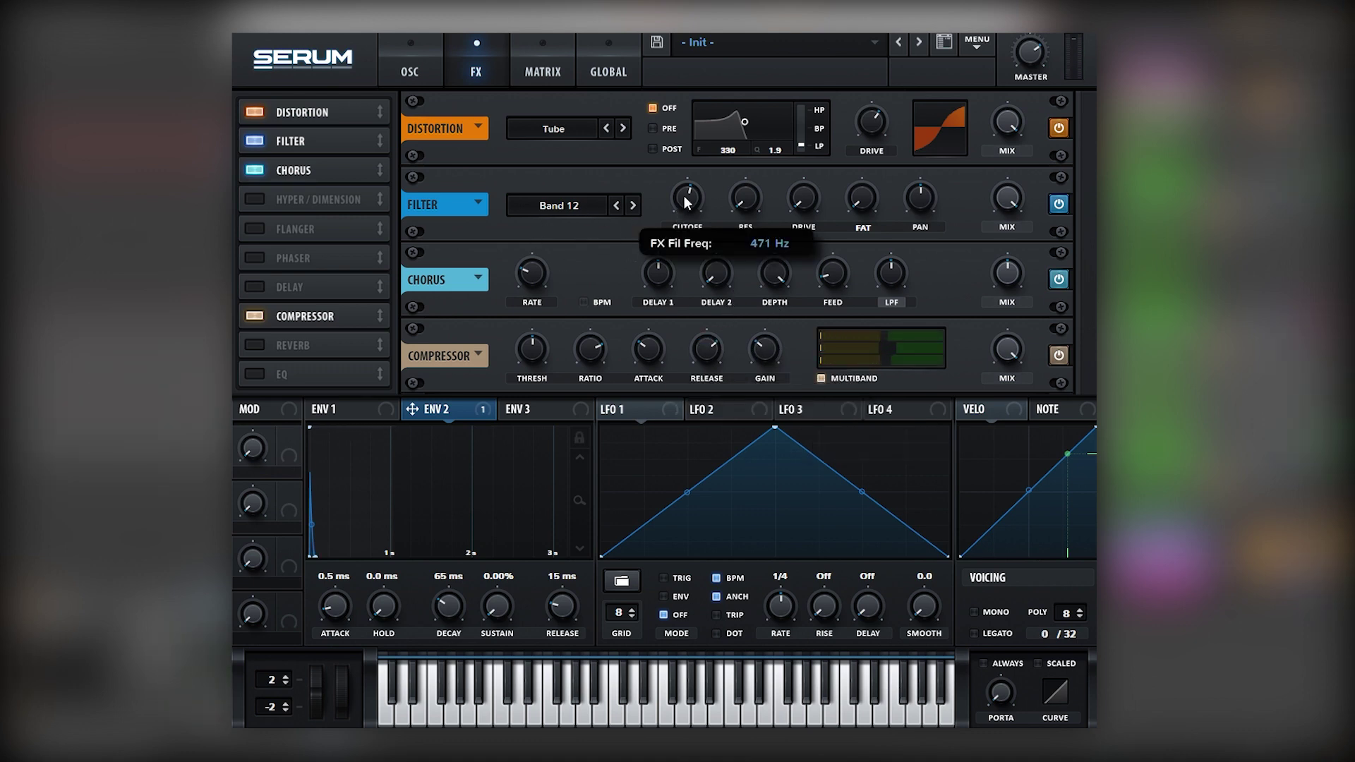
mouse_move(677, 216)
mouse_down()
mouse_move(675, 230)
mouse_move(687, 206)
mouse_move(672, 246)
mouse_move(695, 198)
mouse_move(675, 232)
mouse_up()
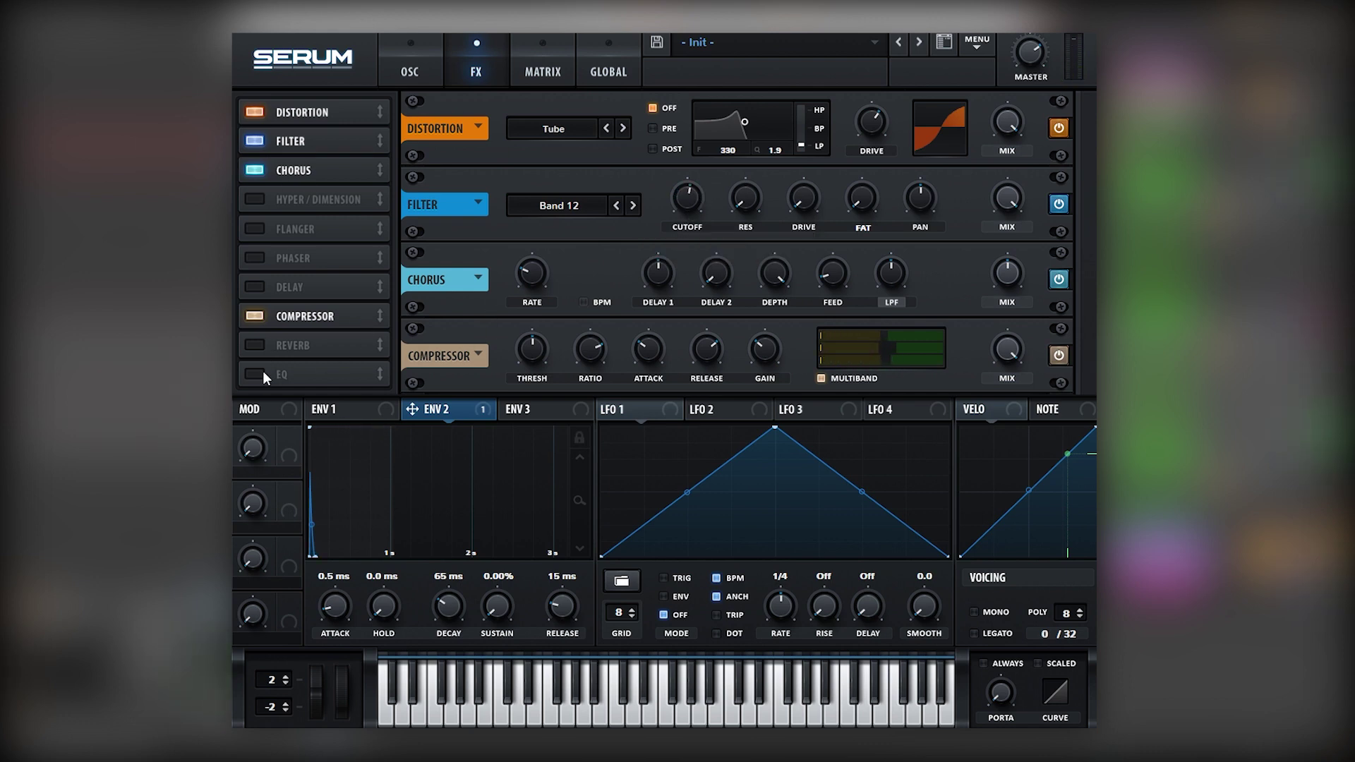
- Add an EQ before the compressor and shape both bands into narrow, deep cuts using the peak type
click(262, 371)
drag(265, 371, 326, 284)
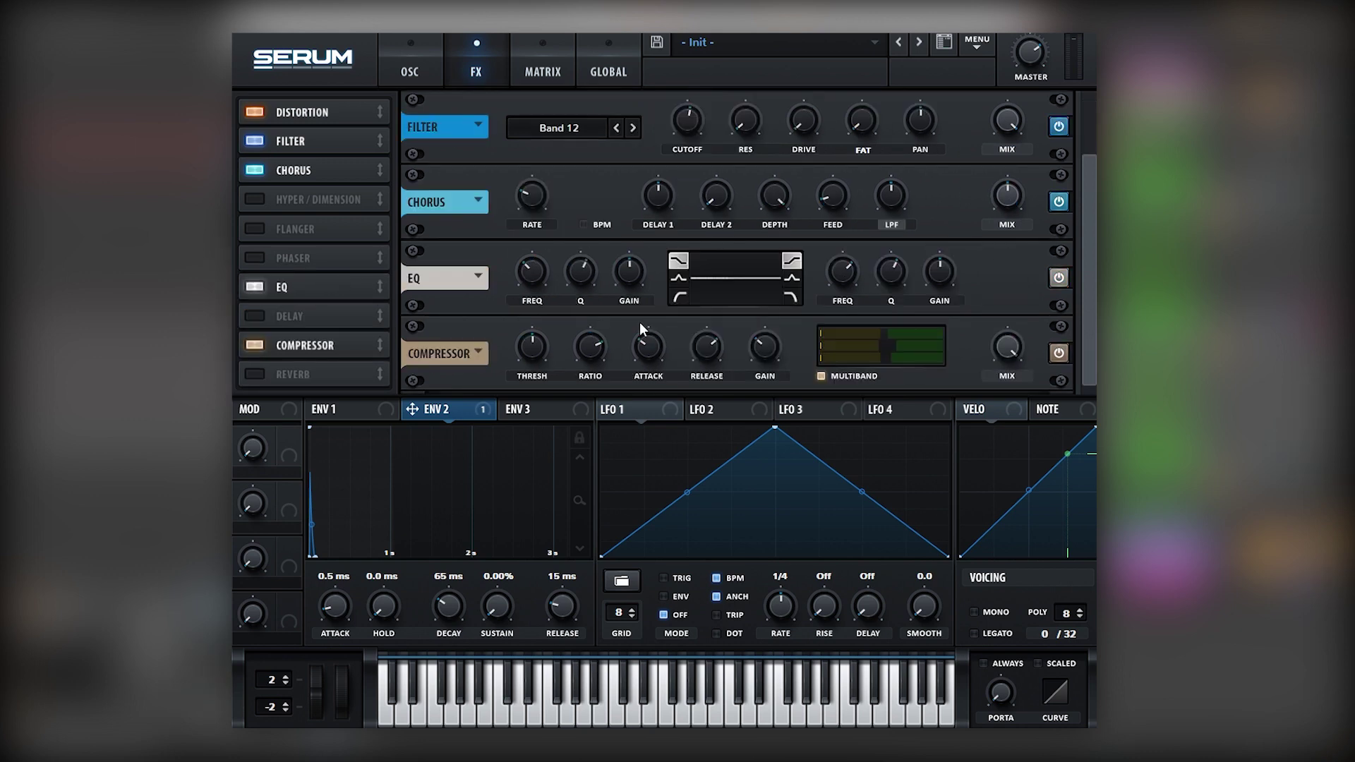
click(792, 278)
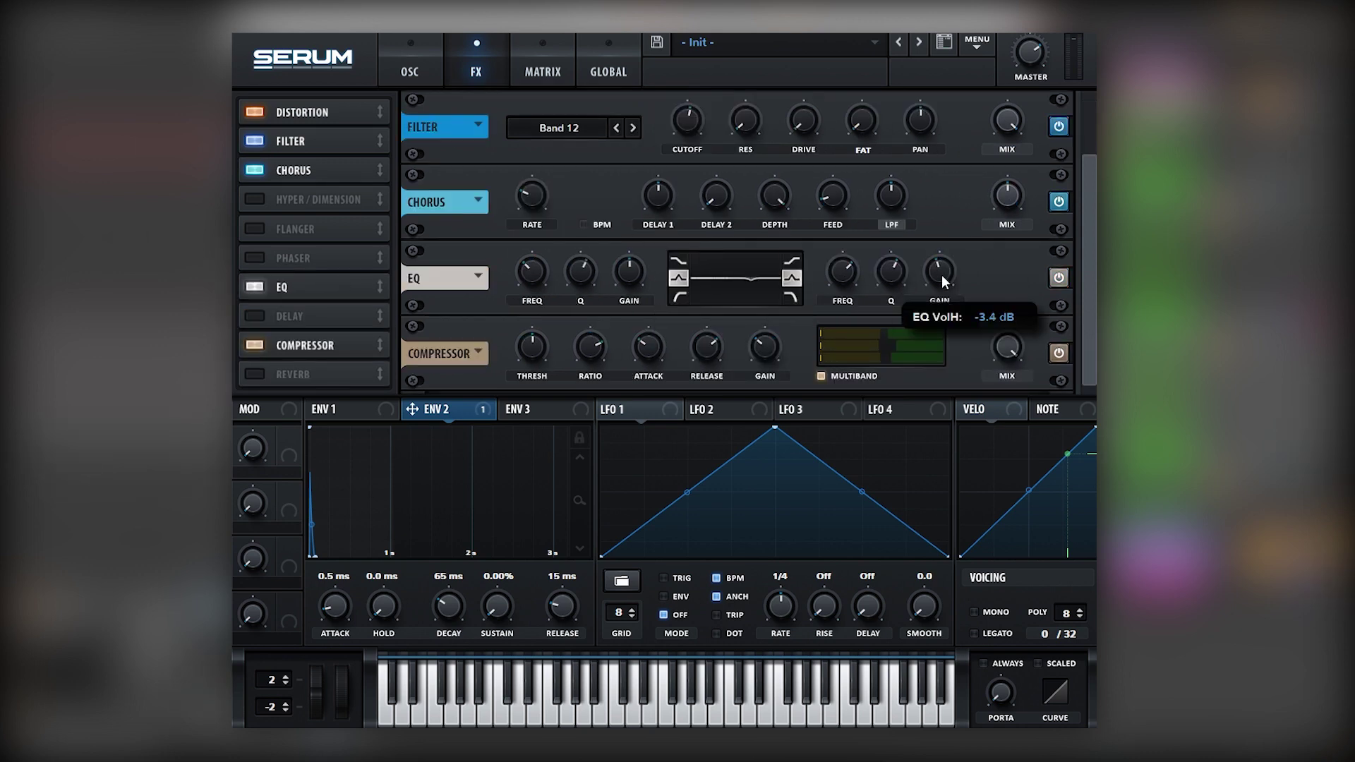
drag(884, 272, 890, 251)
drag(581, 271, 590, 252)
mouse_move(837, 274)
mouse_down()
mouse_move(836, 317)
mouse_move(840, 272)
mouse_up()
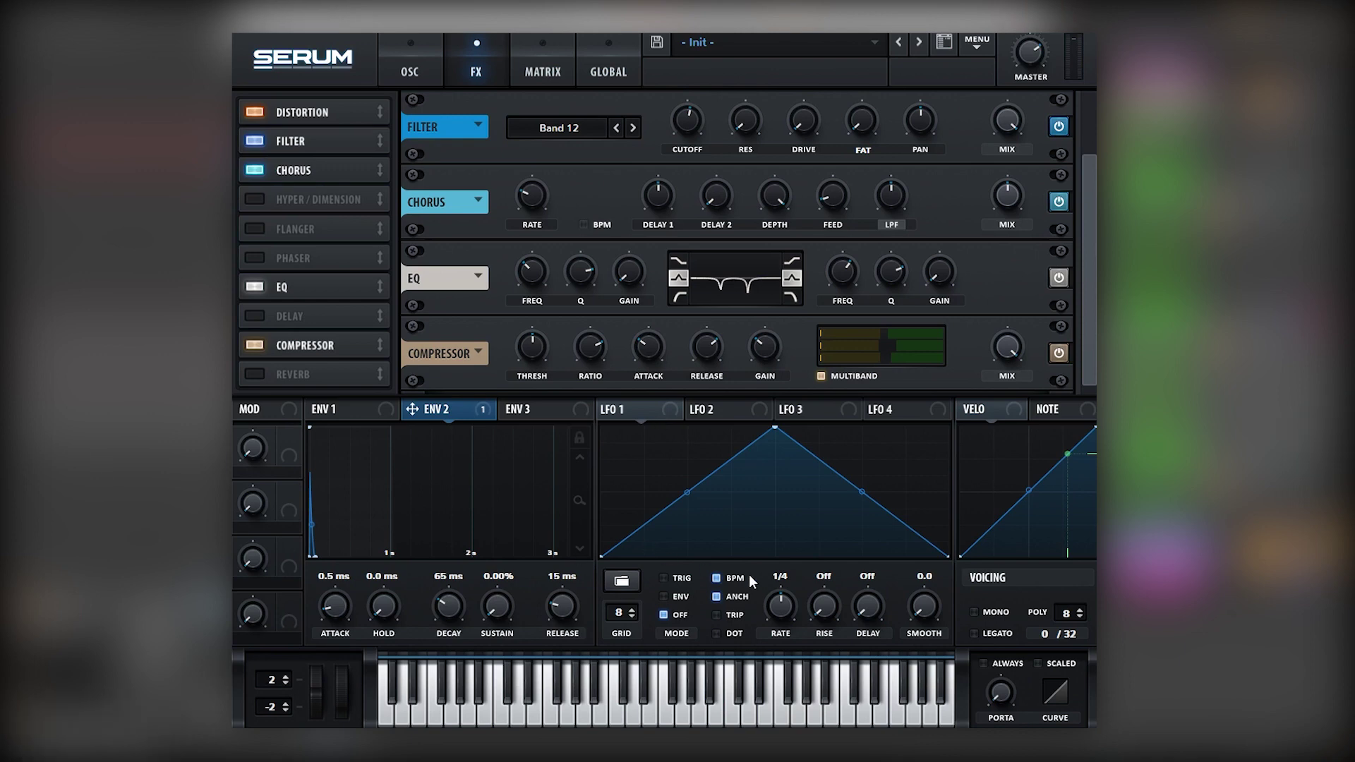
- Assign LFO 1 to both EQ band frequencies, with its rate at 2 bars
drag(606, 409, 531, 274)
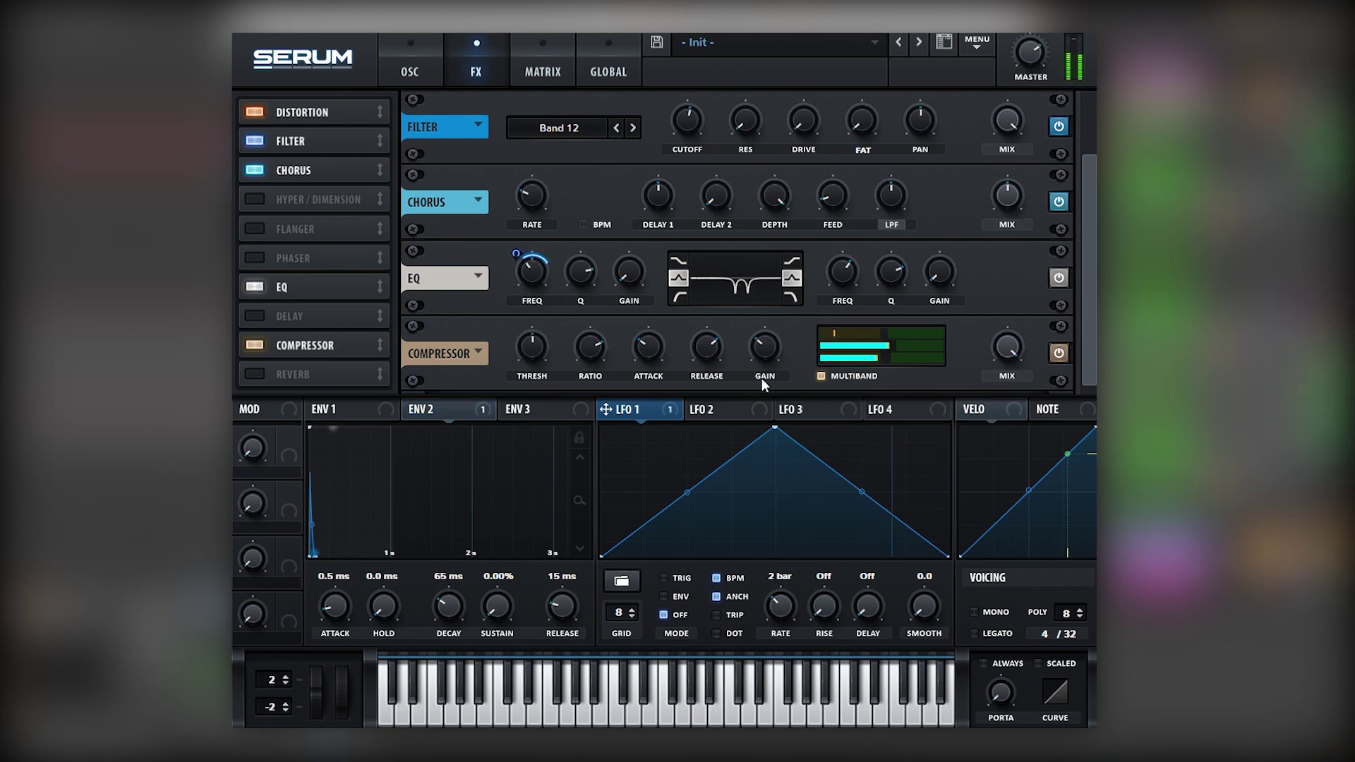
drag(606, 410, 848, 273)
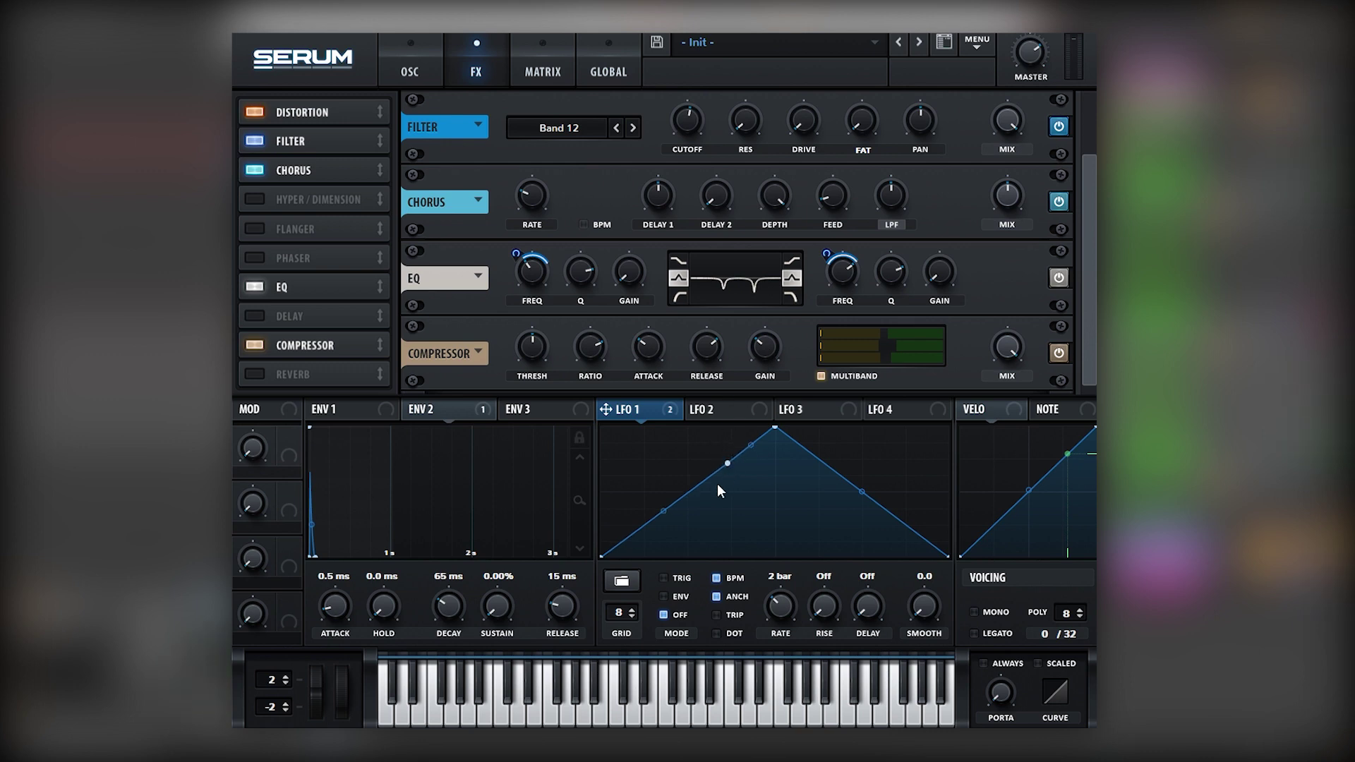
- Redraw LFO 1 as an uneven curve with two peaks and a dip between them, and play the sound
drag(663, 511, 664, 483)
drag(775, 428, 791, 521)
double_click(836, 487)
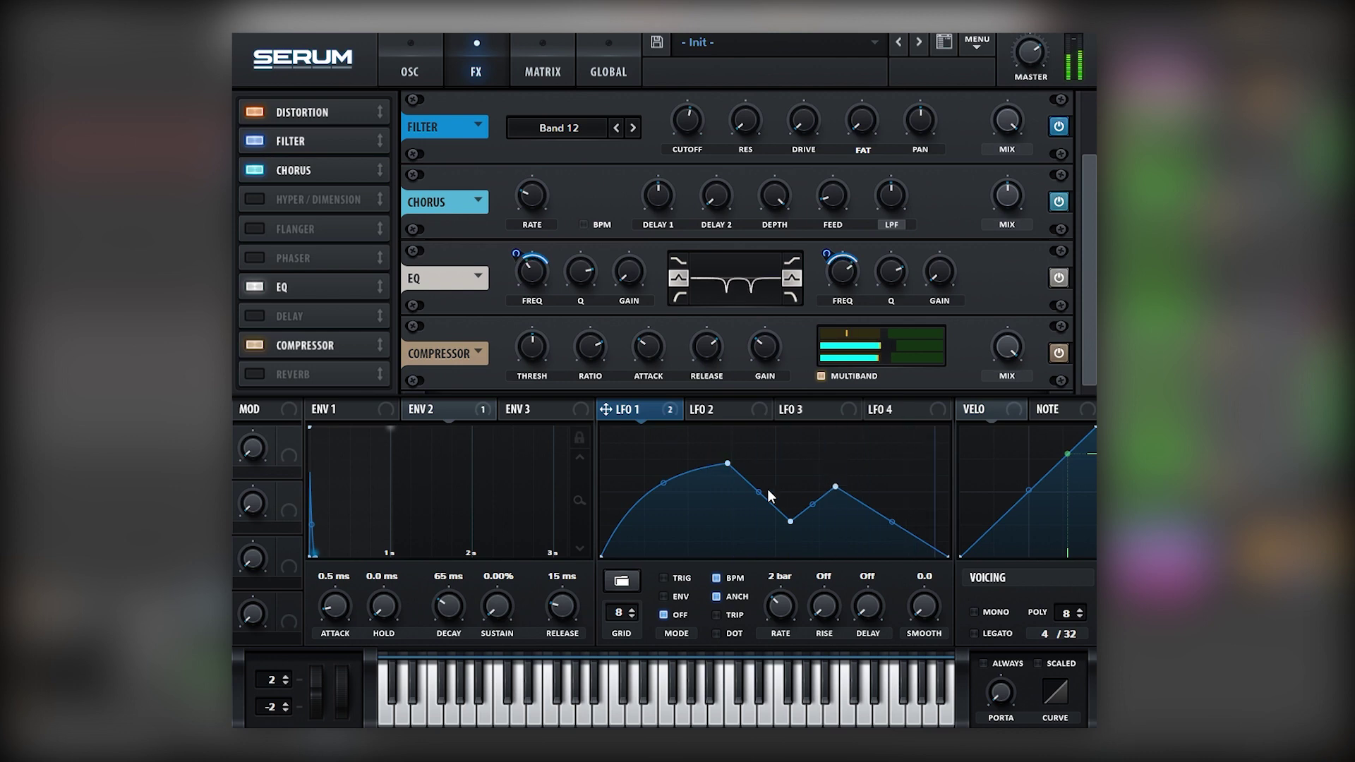
key(space)
- Switch to Ableton Live's arrangement and play the Serum track's FX filter frequency automation from bar 33
mouse_move(688, 117)
mouse_down()
mouse_move(680, 144)
mouse_move(699, 128)
mouse_move(704, 147)
mouse_move(687, 218)
mouse_move(706, 166)
mouse_move(698, 195)
mouse_move(689, 116)
mouse_up()
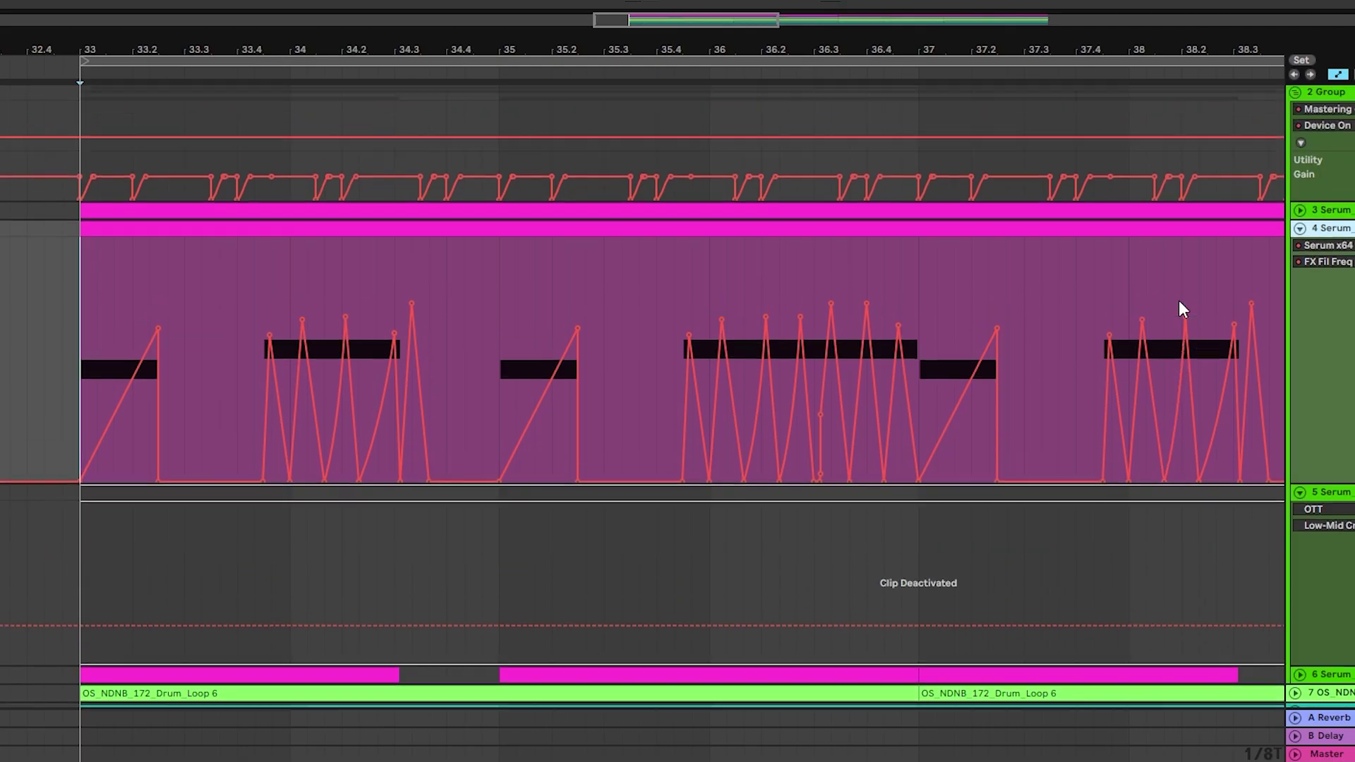
click(80, 315)
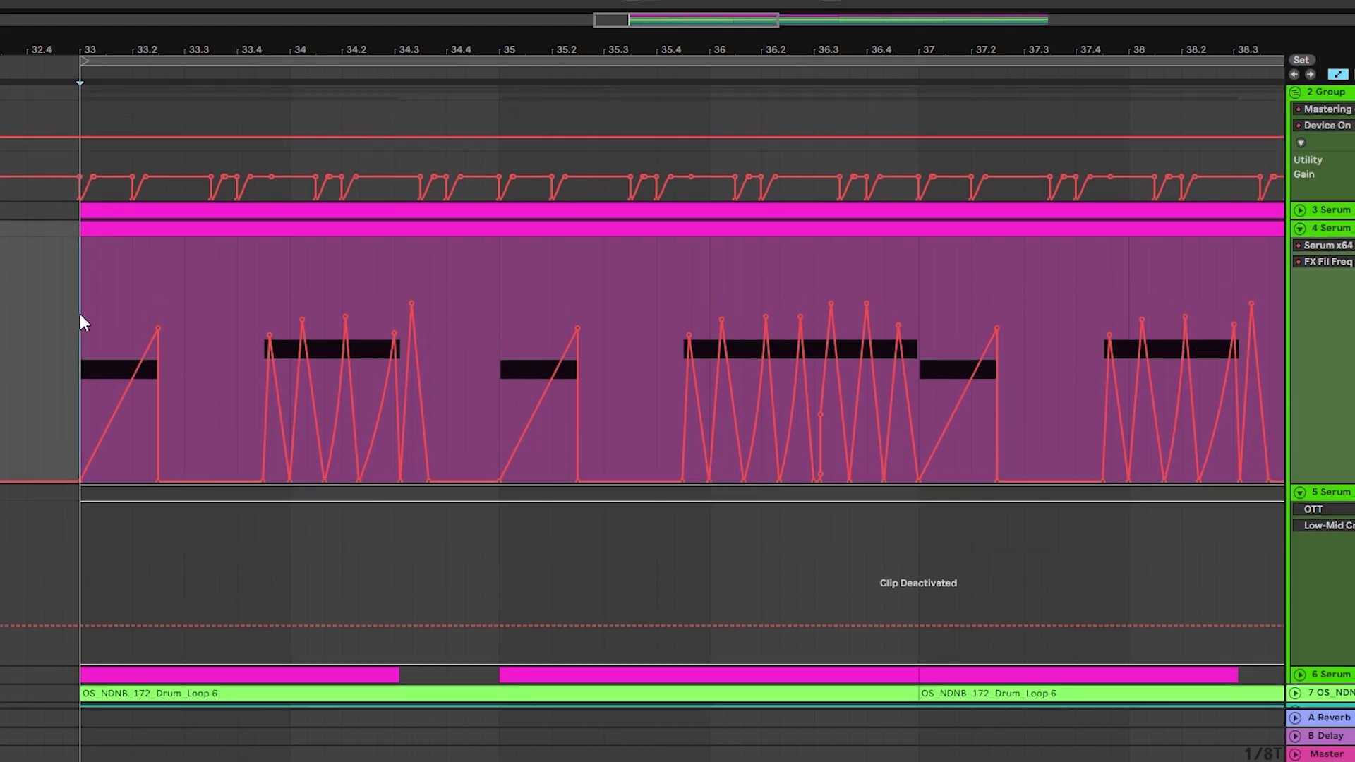
key(space)
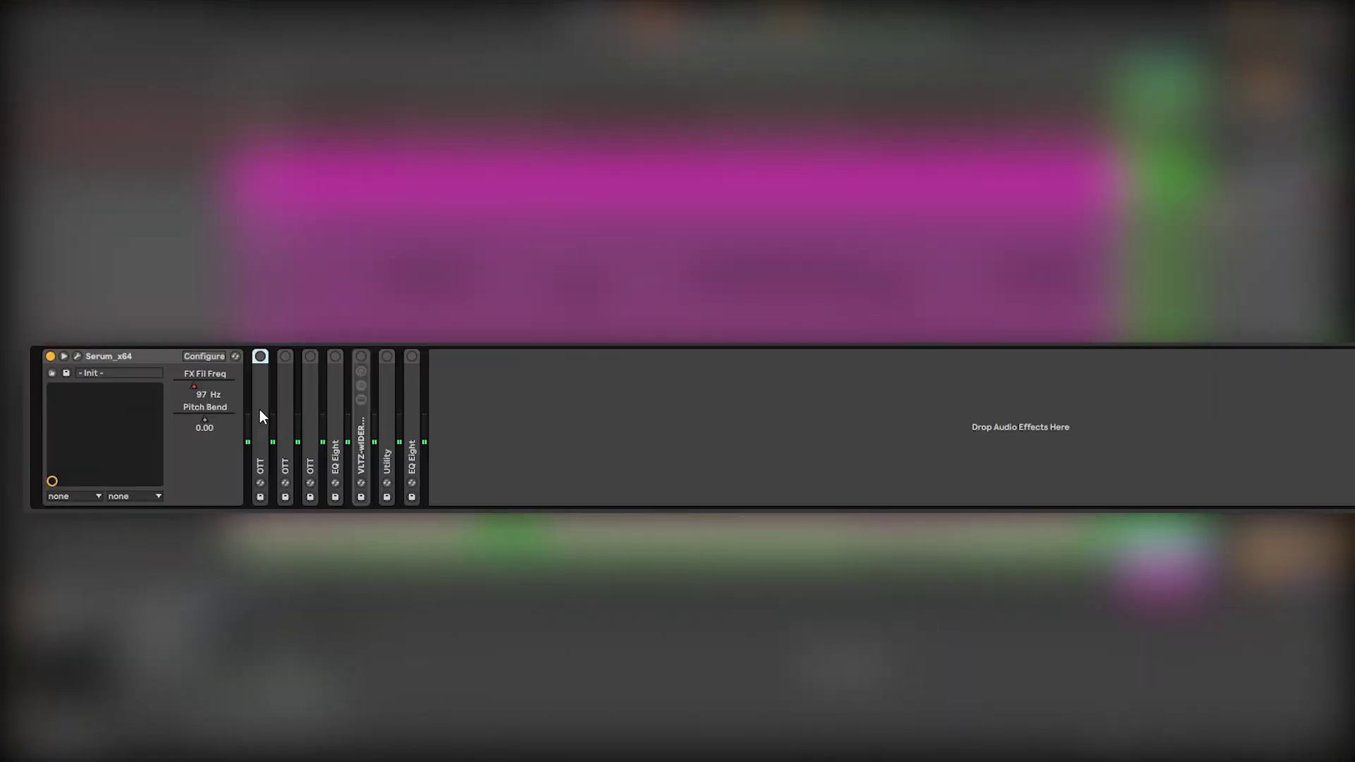
- Activate the three OTT devices after Serum in the track's device chain
shift+click(311, 404)
key(0)
double_click(306, 406)
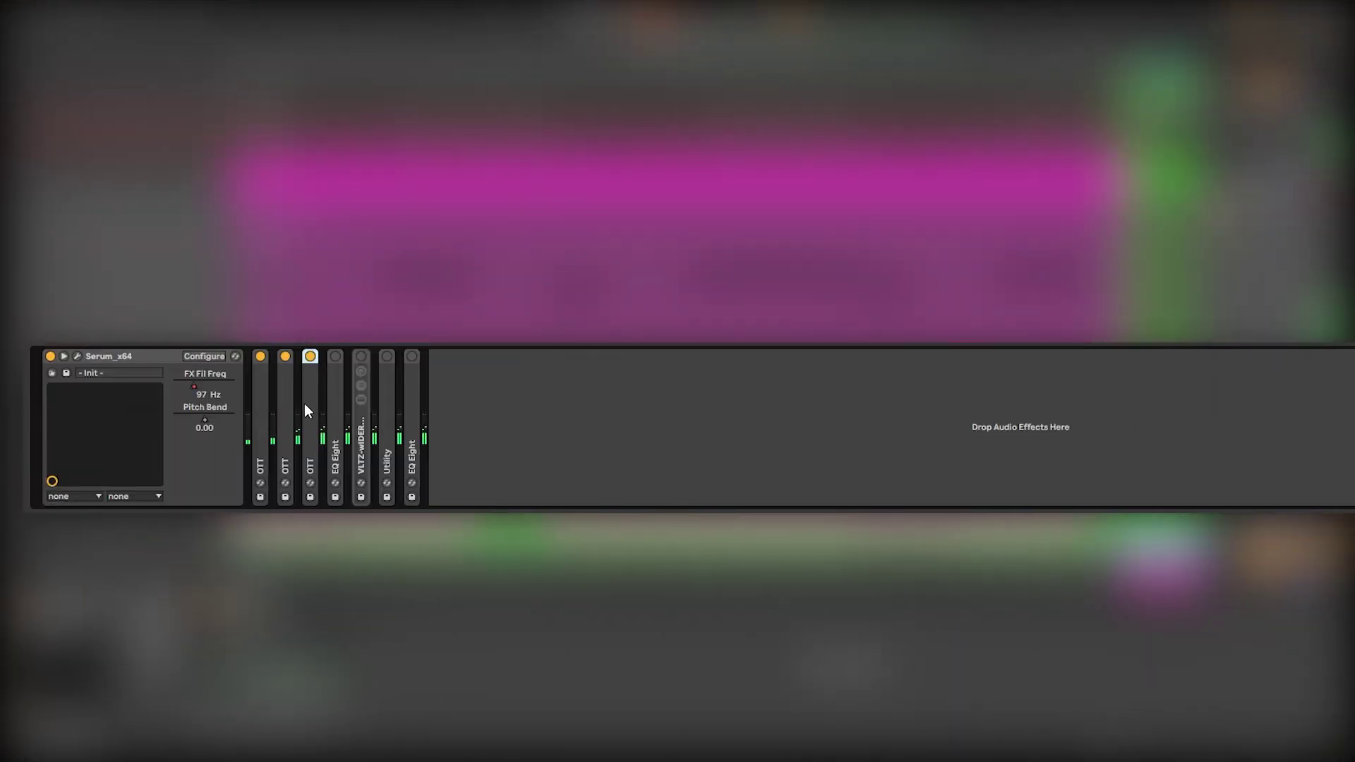
- Activate the EQ Eight after the OTT devices and the Parallel processing rack that follows it
double_click(288, 408)
click(266, 413)
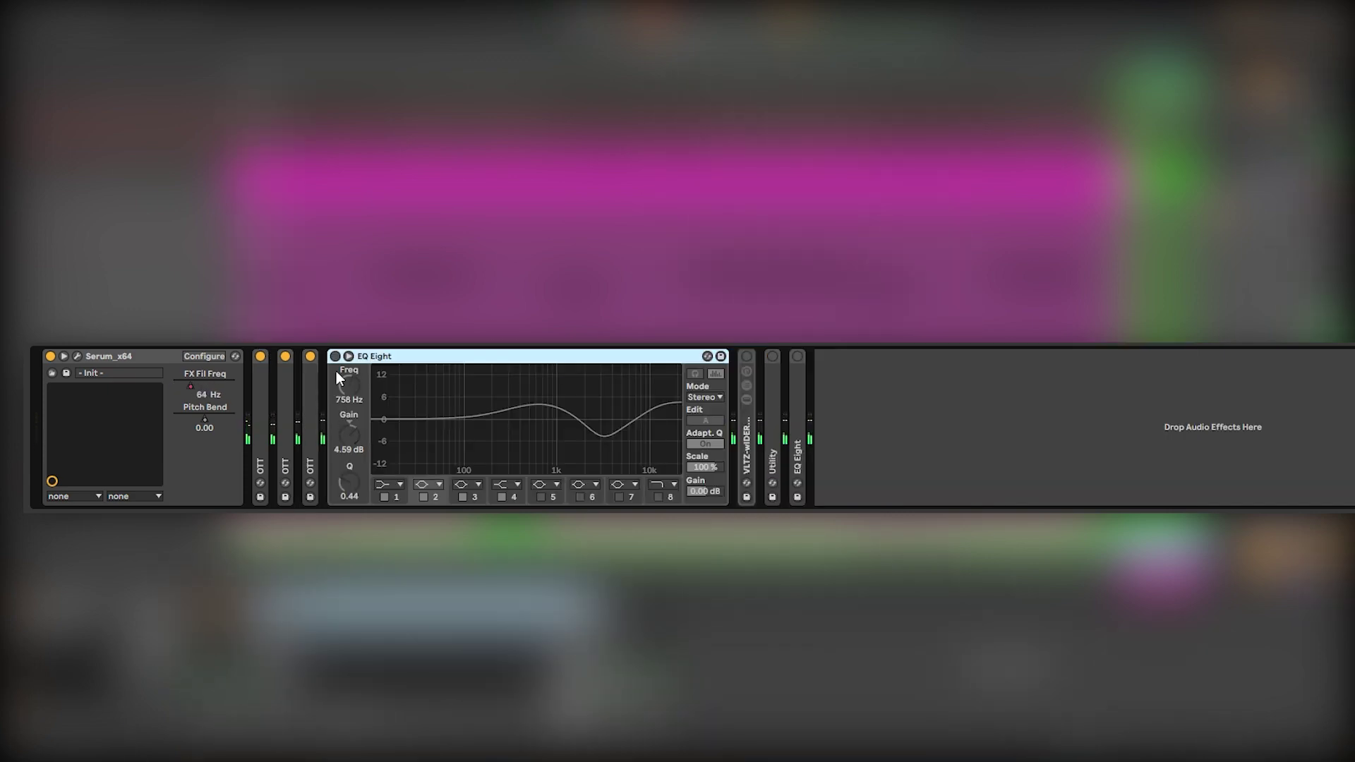
click(335, 356)
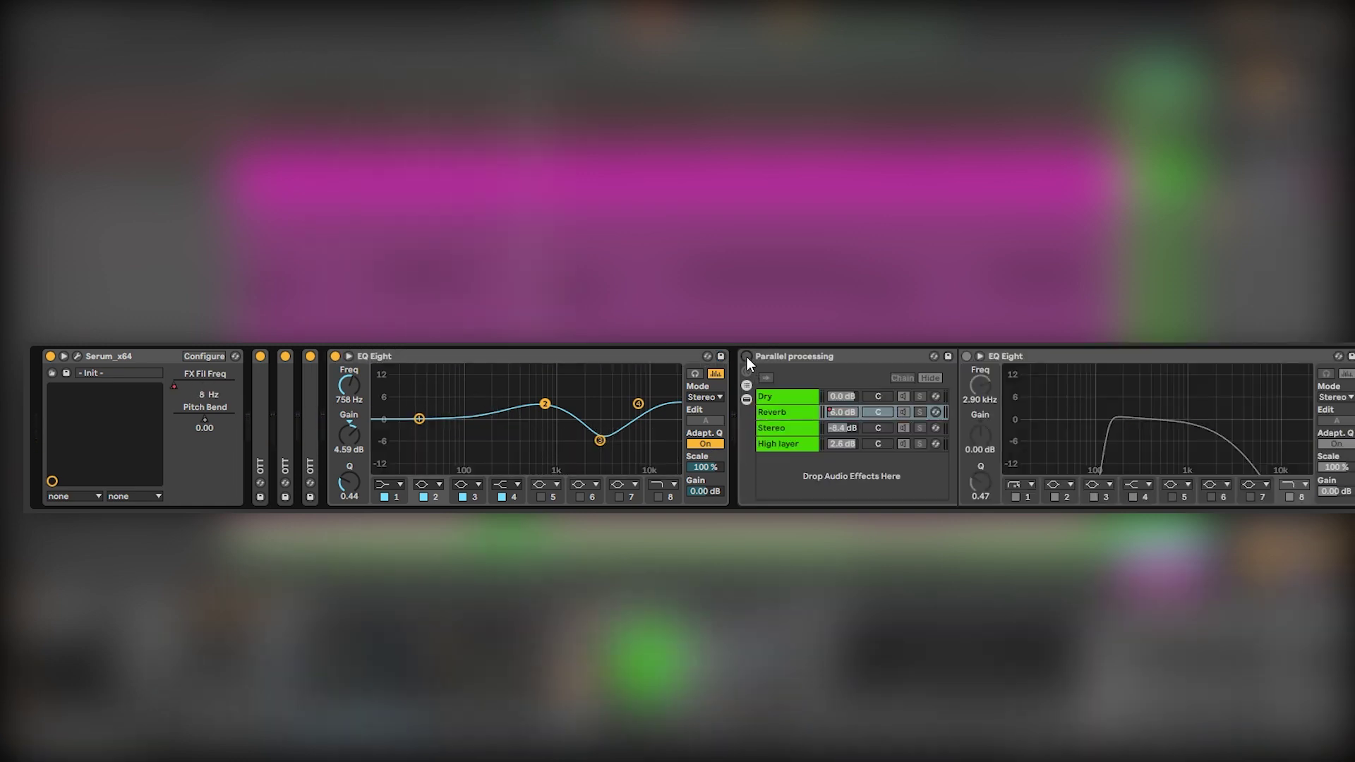
click(747, 357)
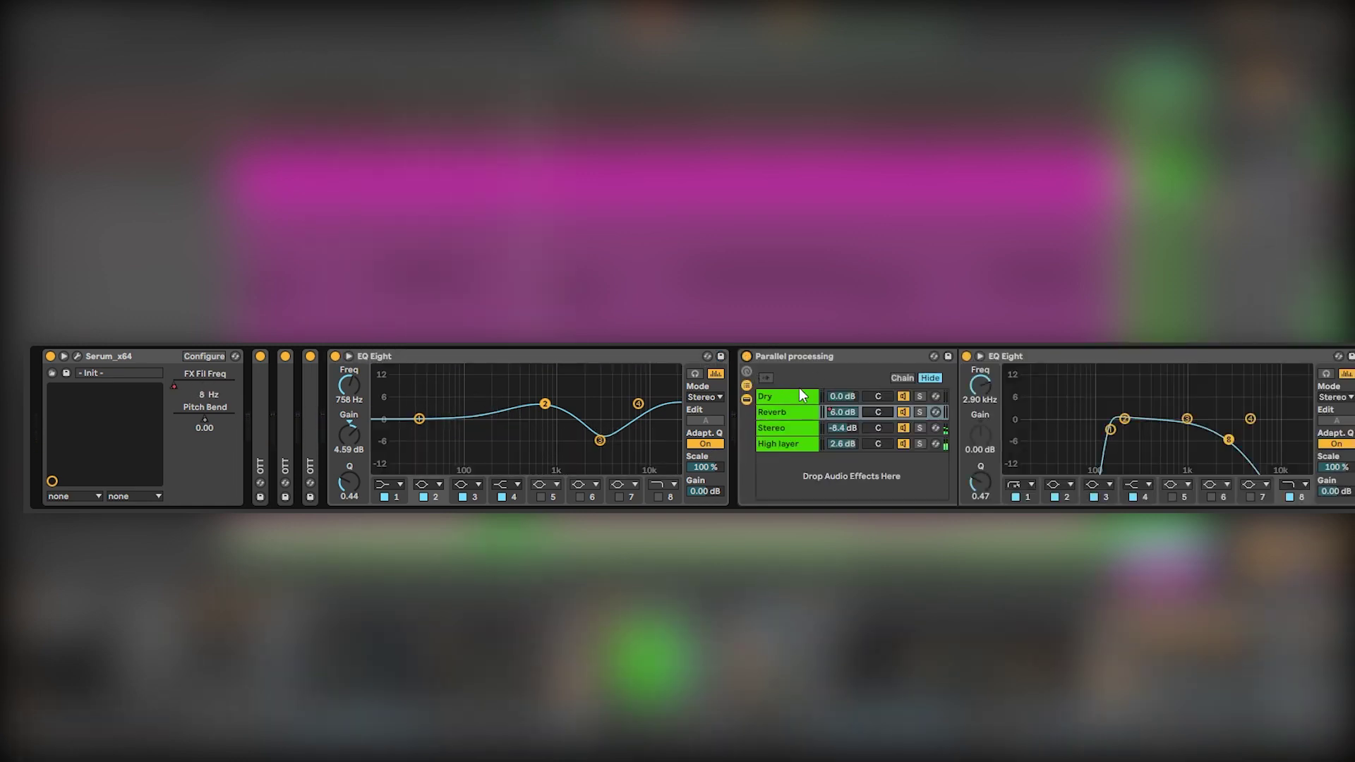
- Solo the Dry, Reverb, Stereo and High layer chains of the Parallel processing rack one at a time to hear each
click(922, 397)
click(921, 396)
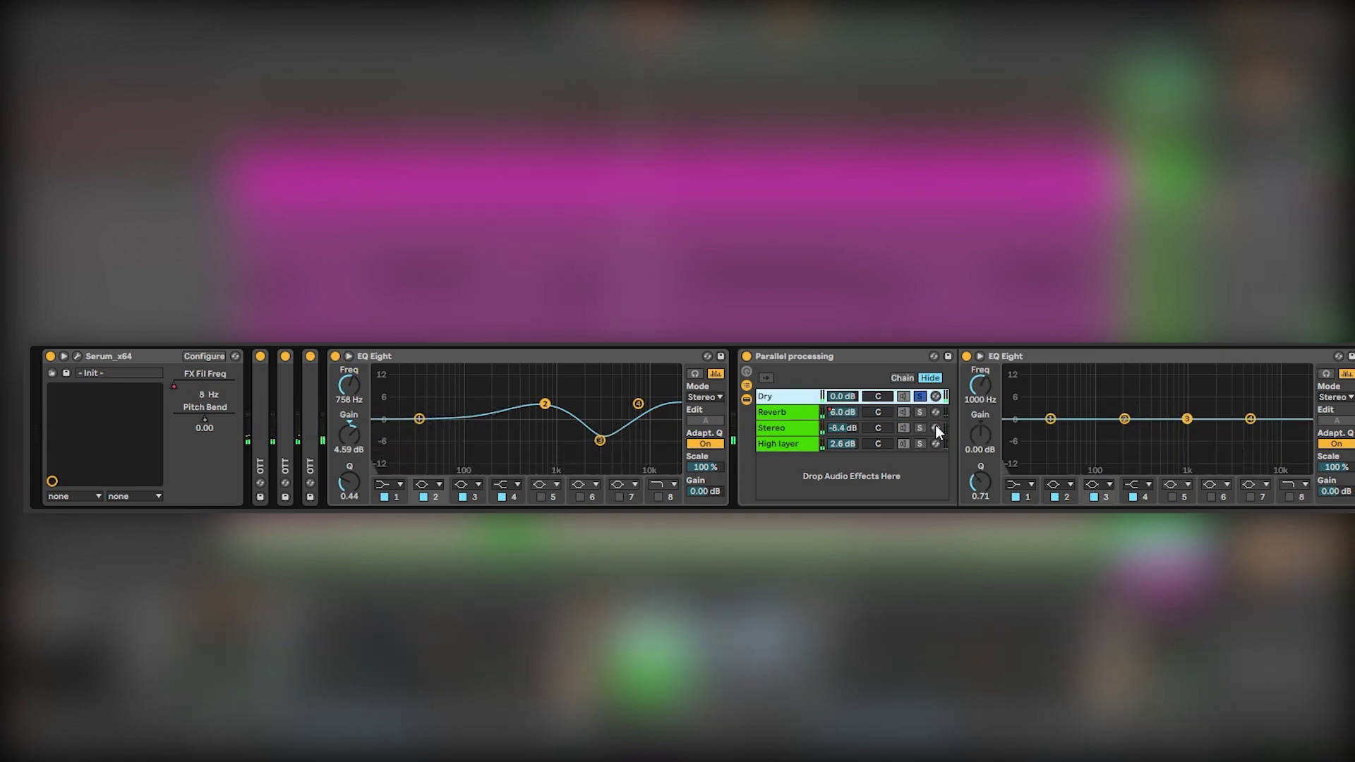
click(921, 413)
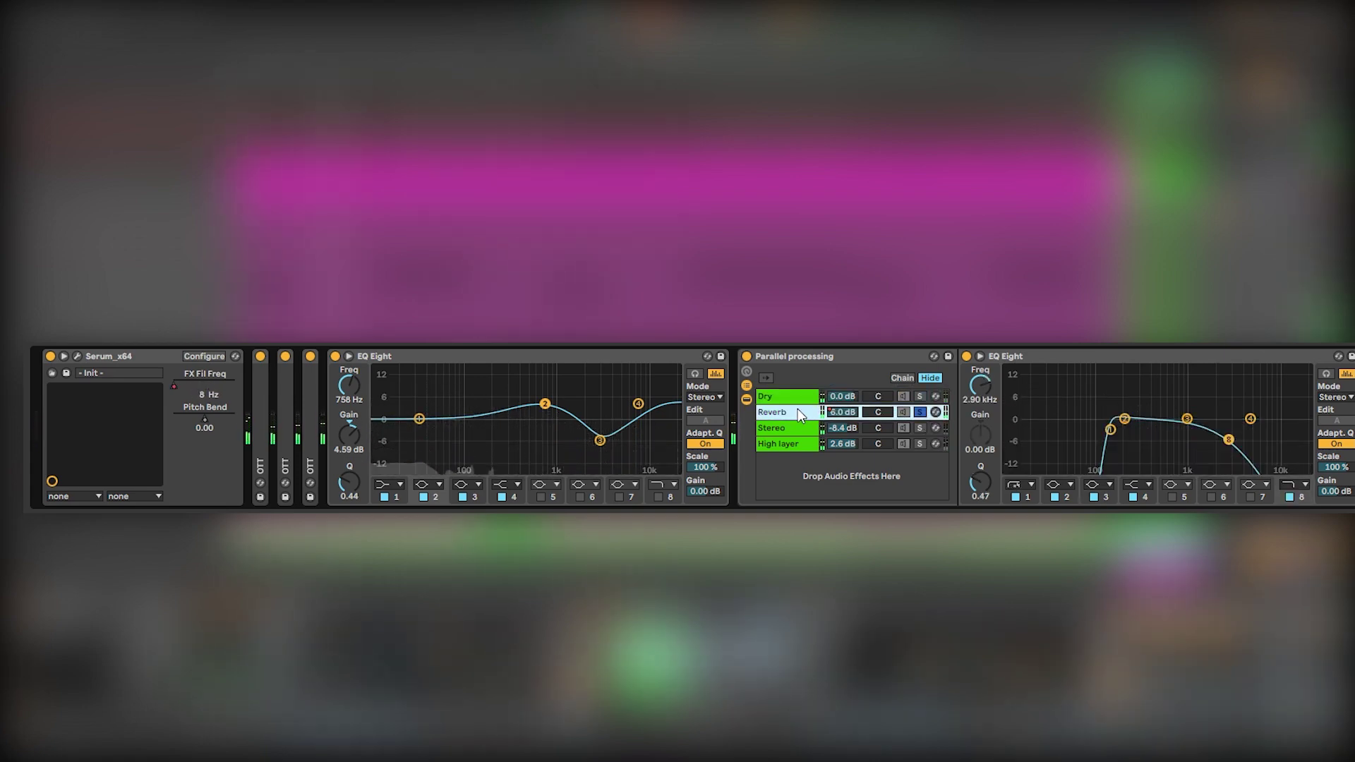
click(910, 430)
click(920, 428)
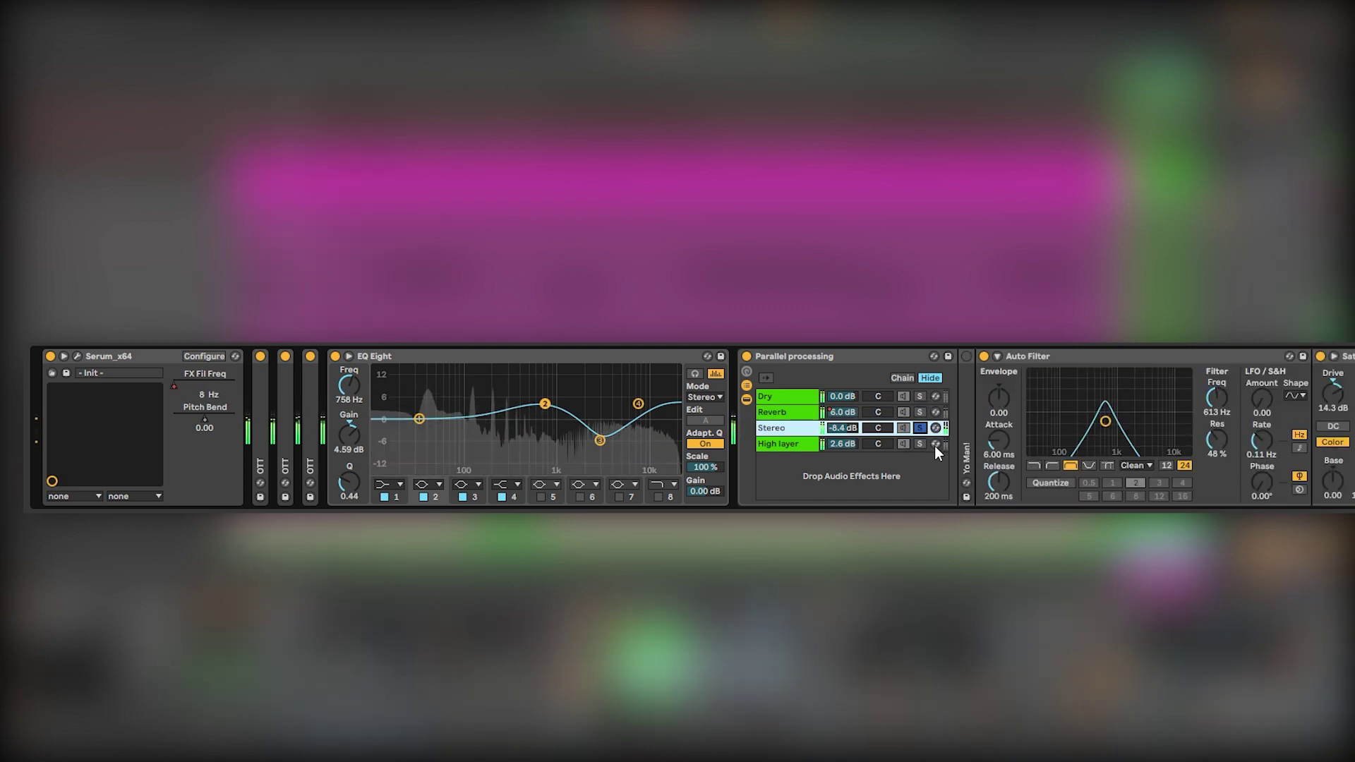
click(922, 444)
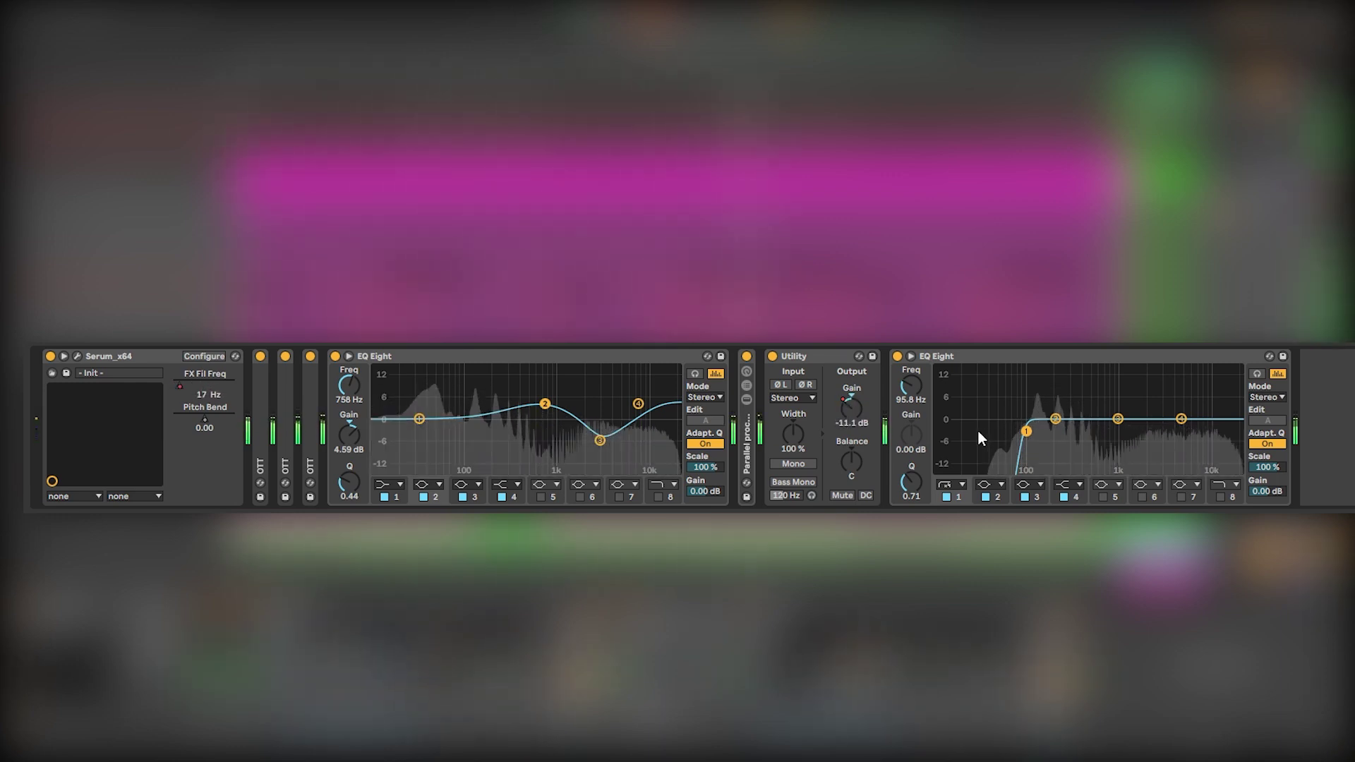
- Open the Serum plugin window and set the upward pitch bend range to 5 semitones
click(76, 356)
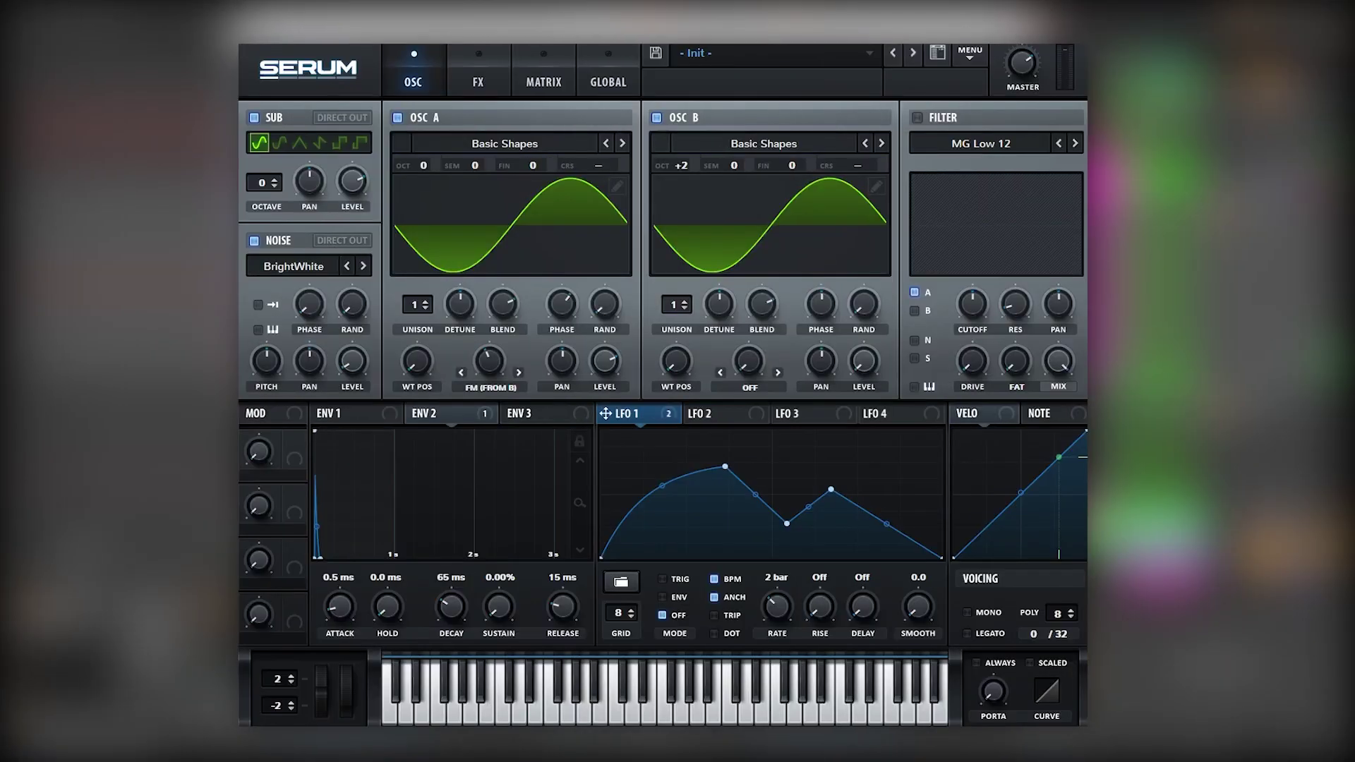
drag(322, 692, 346, 639)
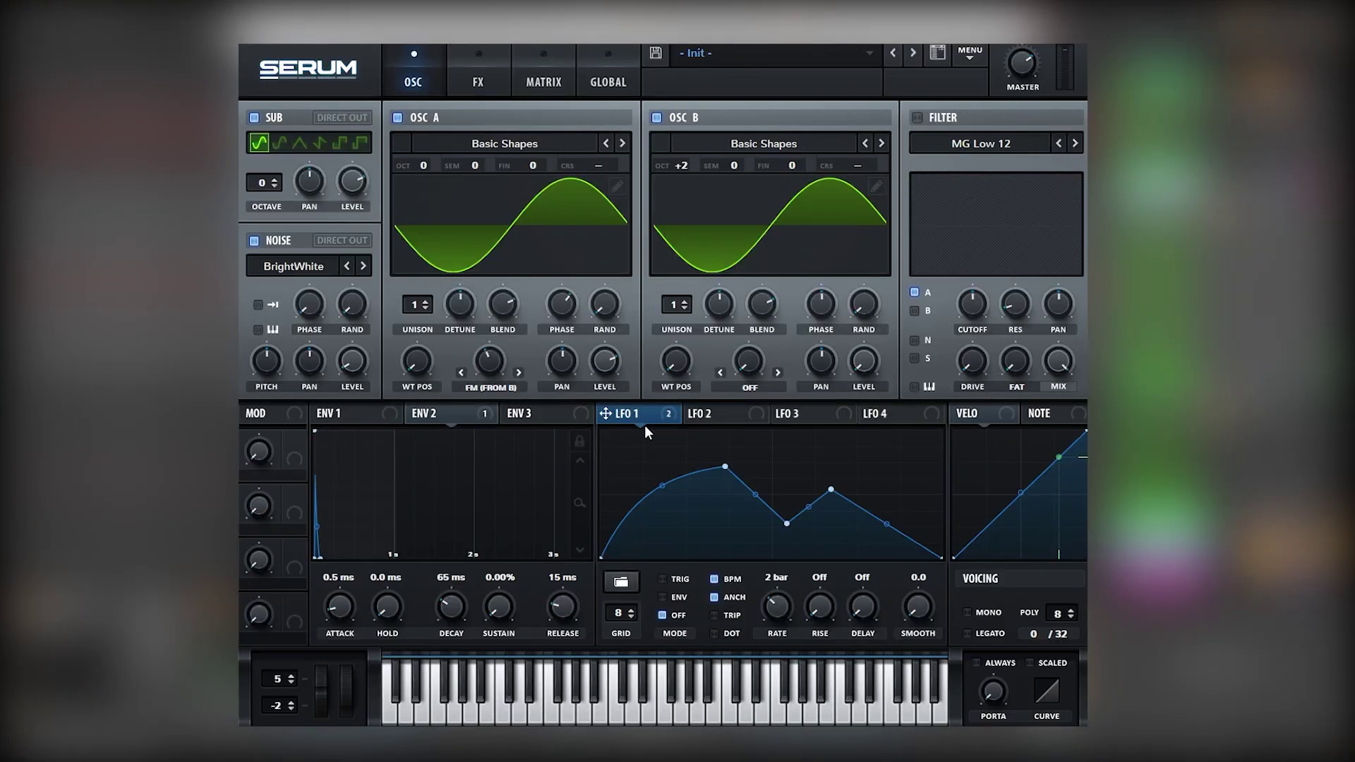
- Set oscillator B's octave to +1 and adjust oscillator A's FM (from B) amount with Envelope 2 assigned to it
drag(468, 407, 493, 358)
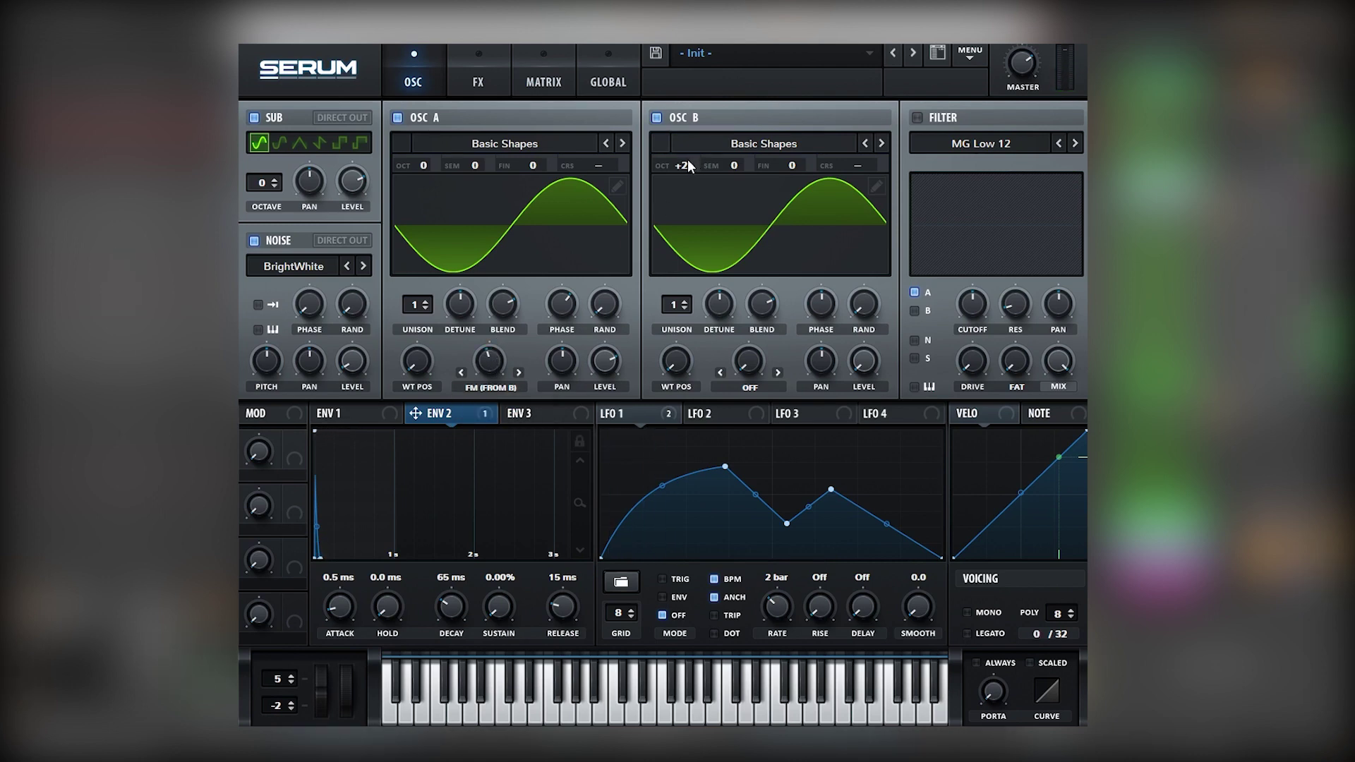
drag(687, 163, 683, 171)
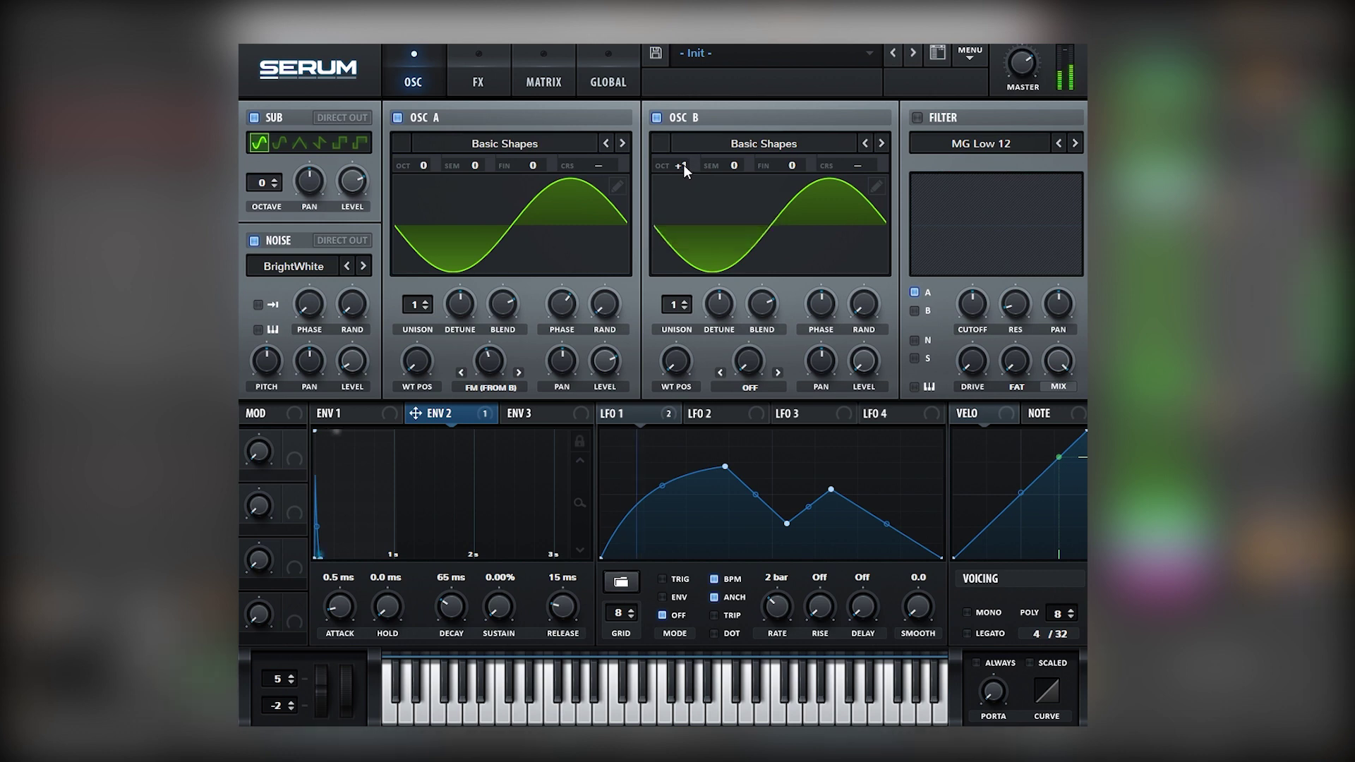
drag(497, 362, 498, 345)
- Raise the frequency of the EQ effect's second band and return to the oscillator page
click(457, 84)
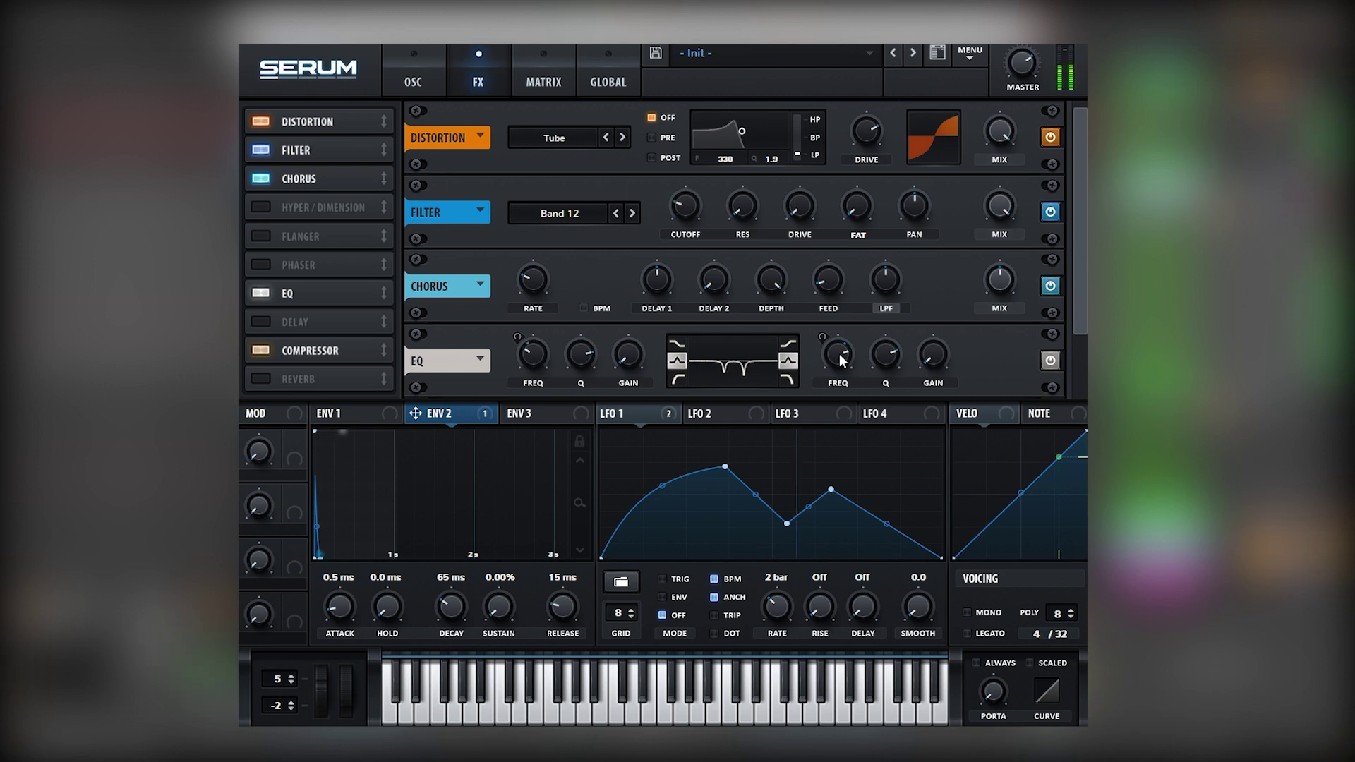
drag(840, 356, 844, 348)
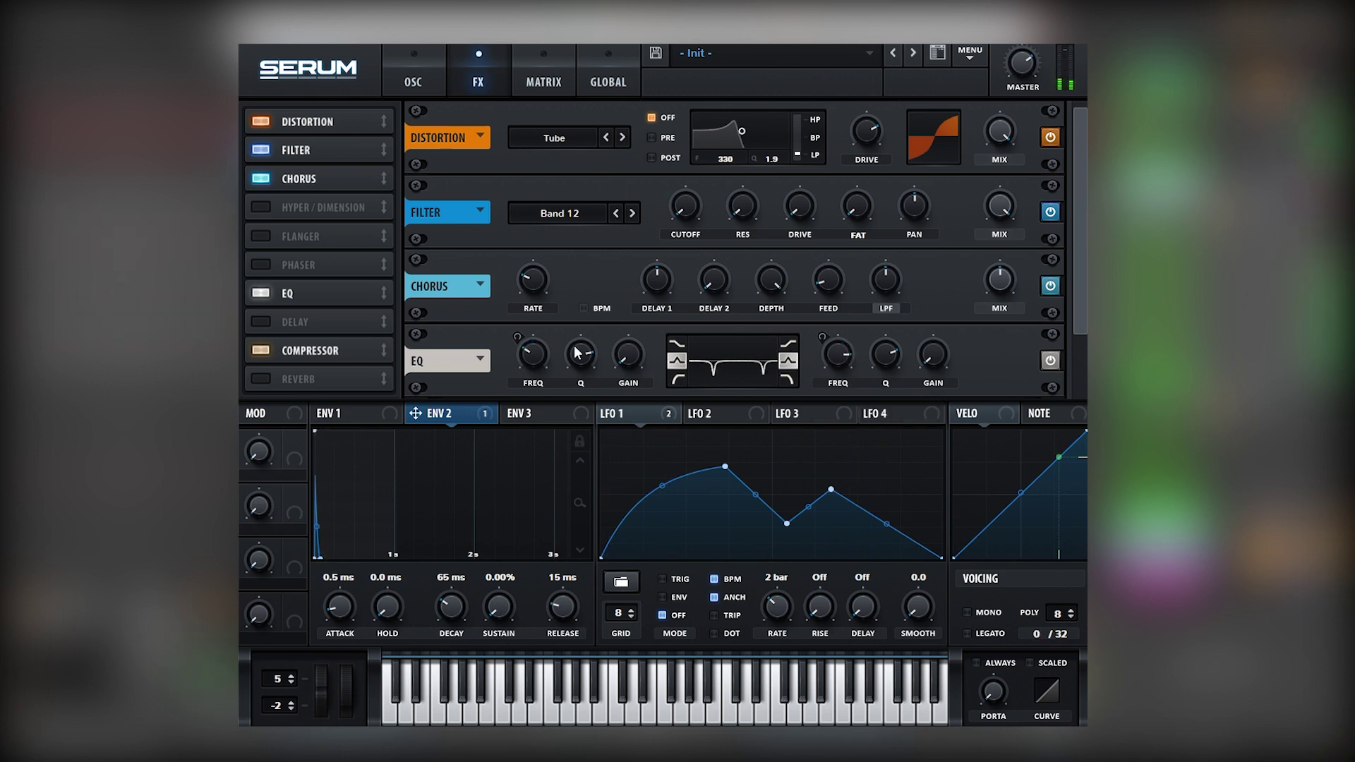
click(424, 84)
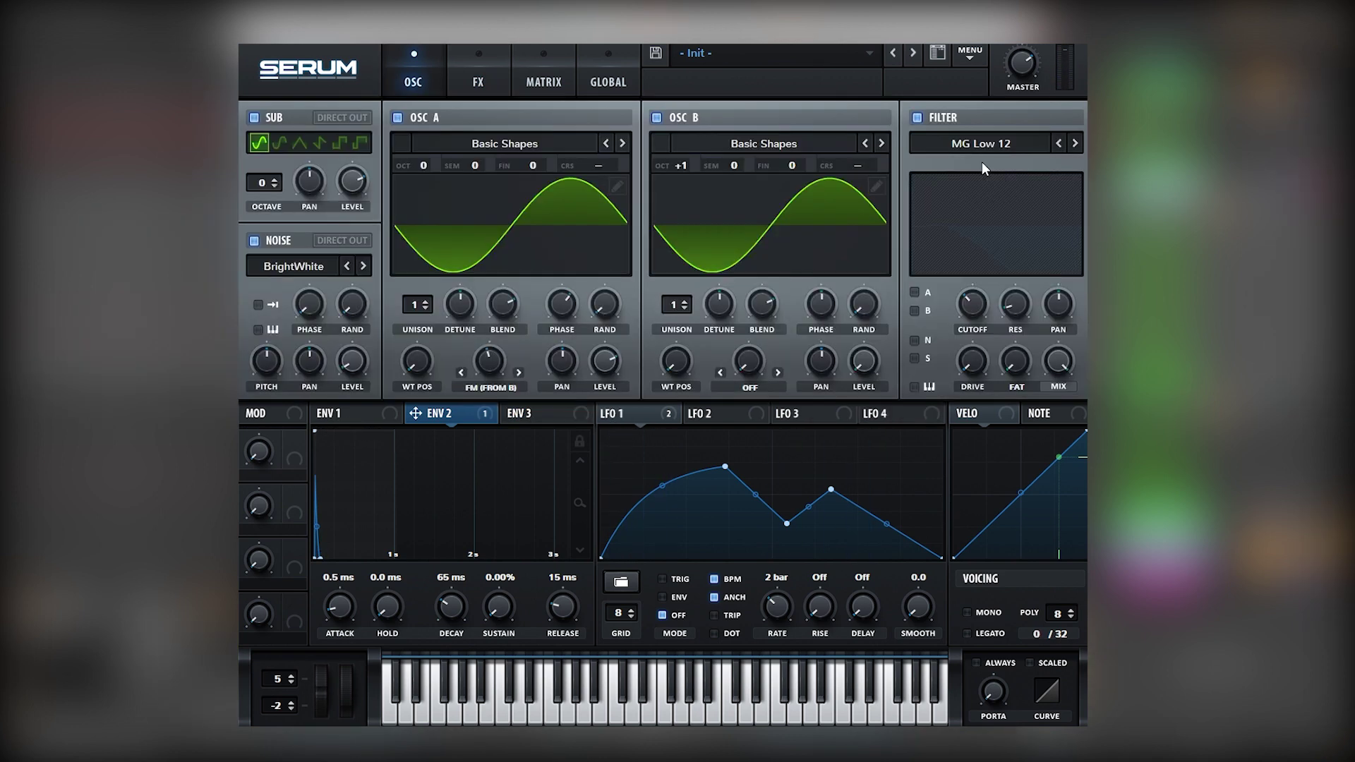